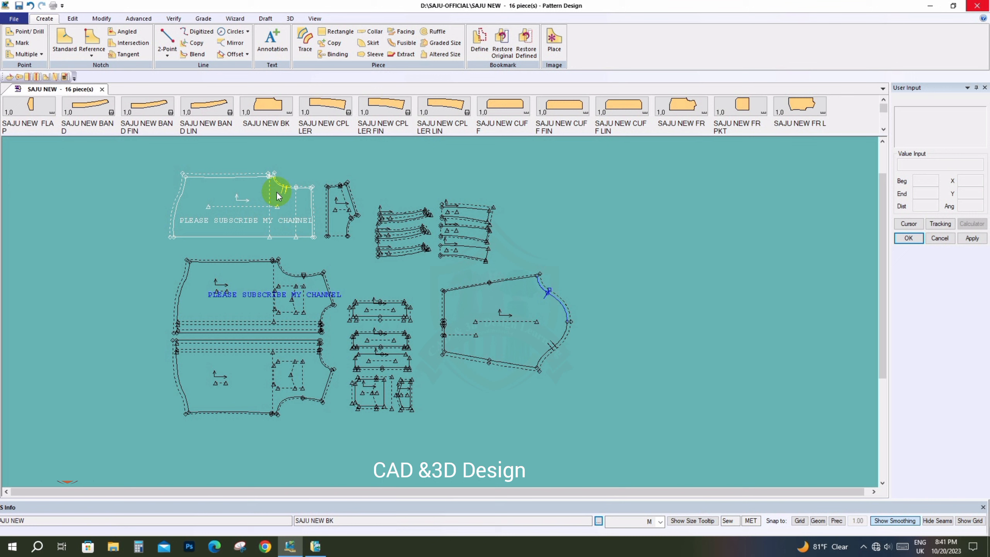
# - Reposition the SAJU NEW YK yoke piece and the SAJU NEW BK back piece next to each other in the work area
pyautogui.click(352, 236)
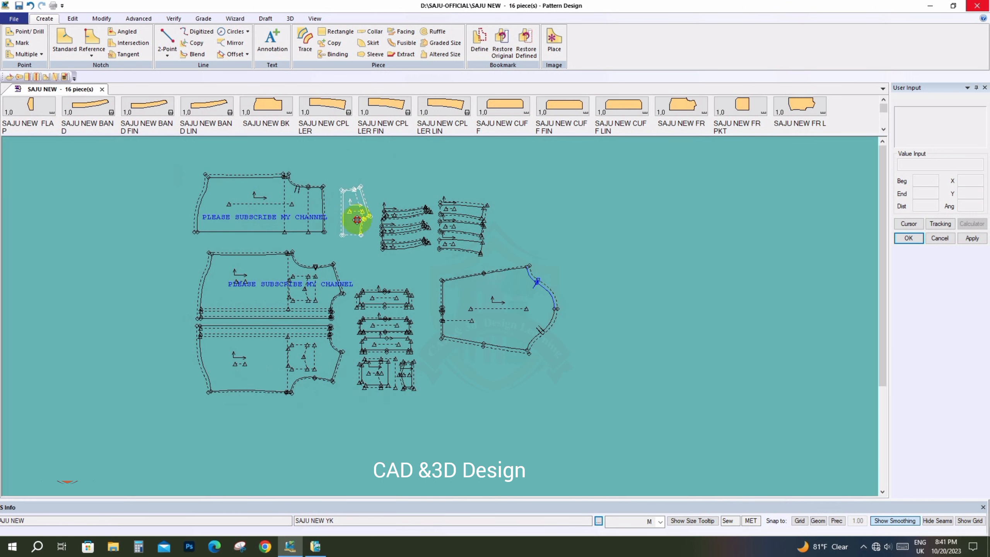
pyautogui.click(359, 223)
pyautogui.click(268, 218)
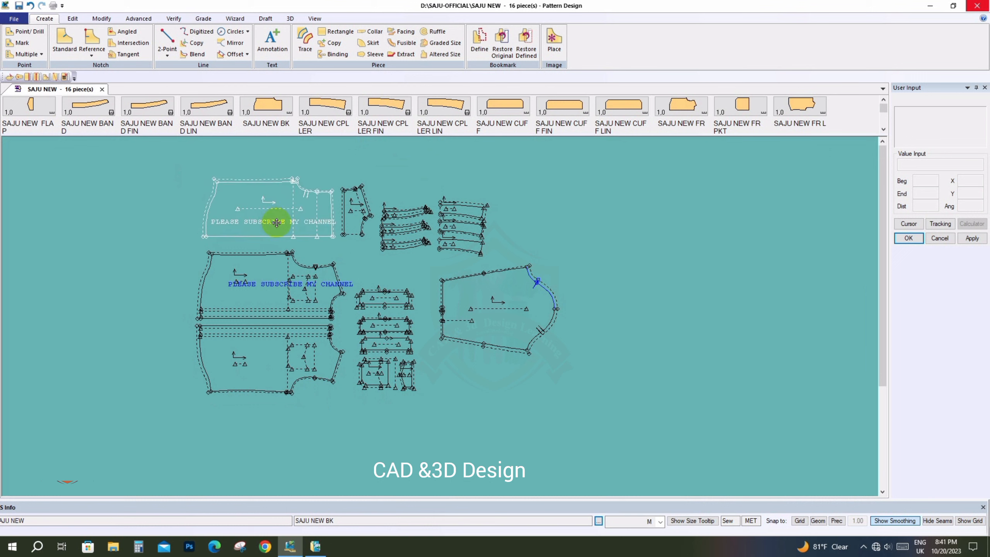
pyautogui.click(277, 222)
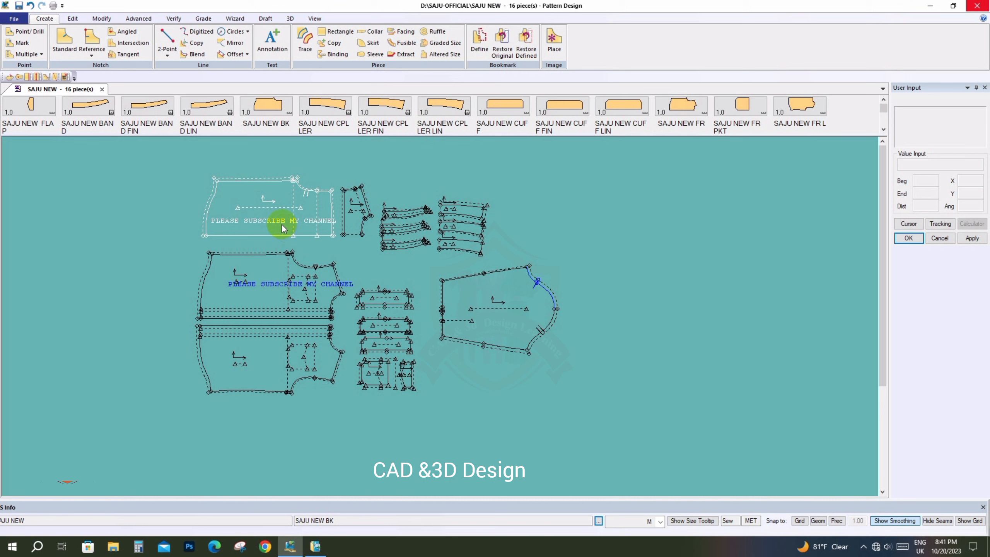
# - Display the full graded nest of all sizes on every pattern piece in the work area using Show Nest All
pyautogui.scroll(-1, 77, 347)
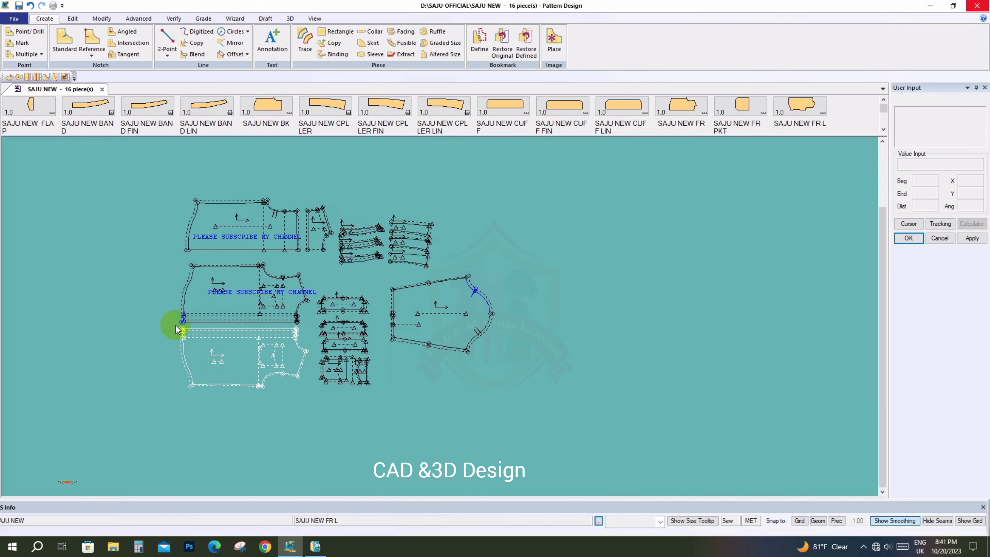
pyautogui.scroll(1, 293, 244)
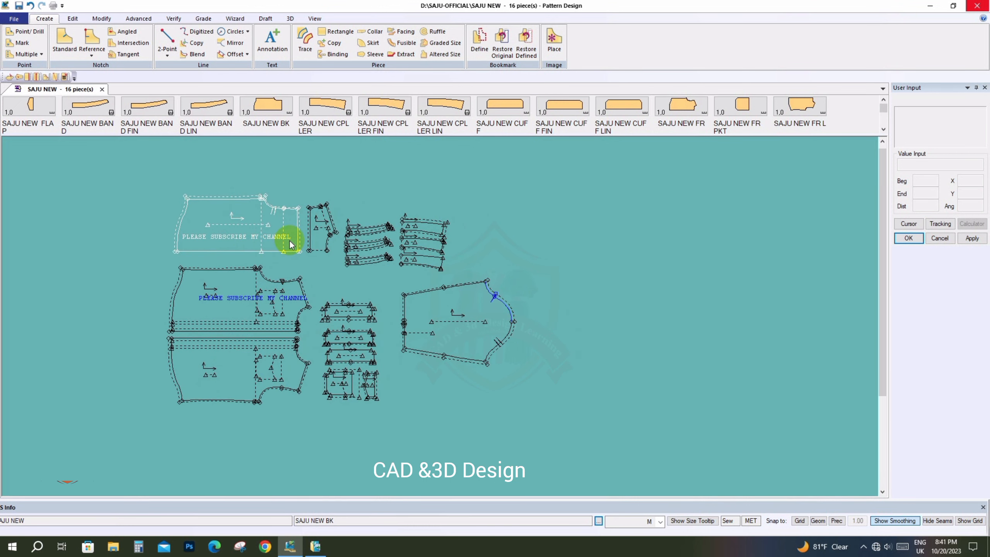
pyautogui.press('n')
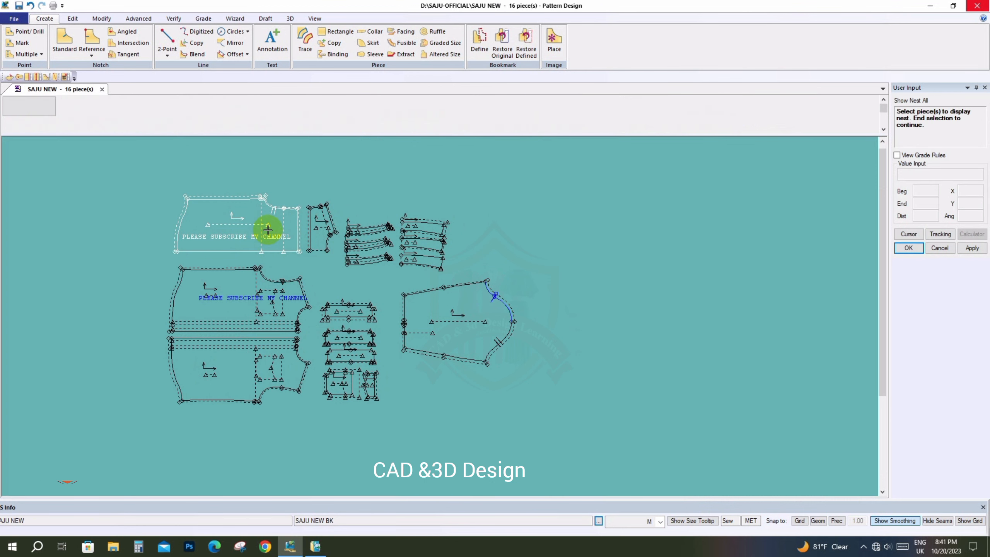
pyautogui.click(235, 218)
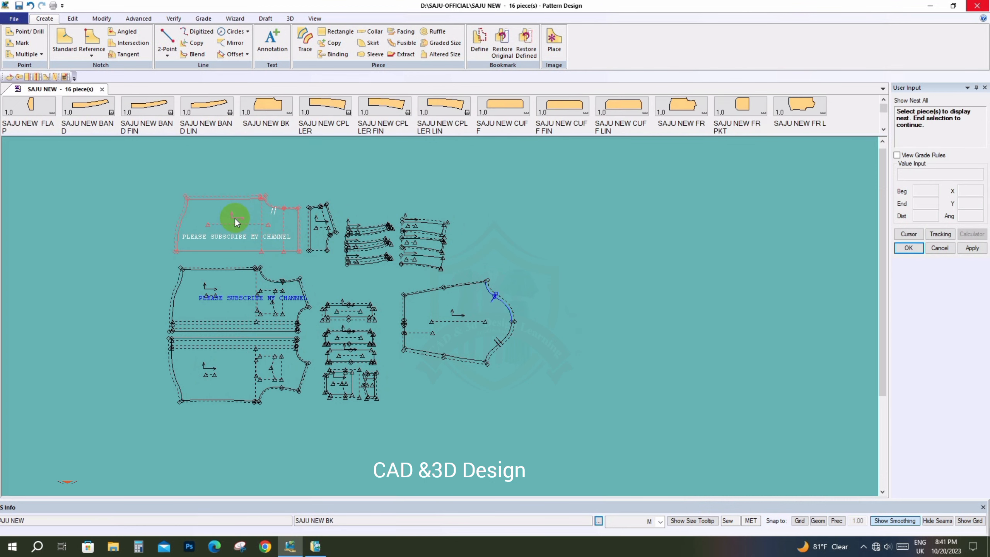
pyautogui.rightClick(234, 218)
pyautogui.click(233, 252)
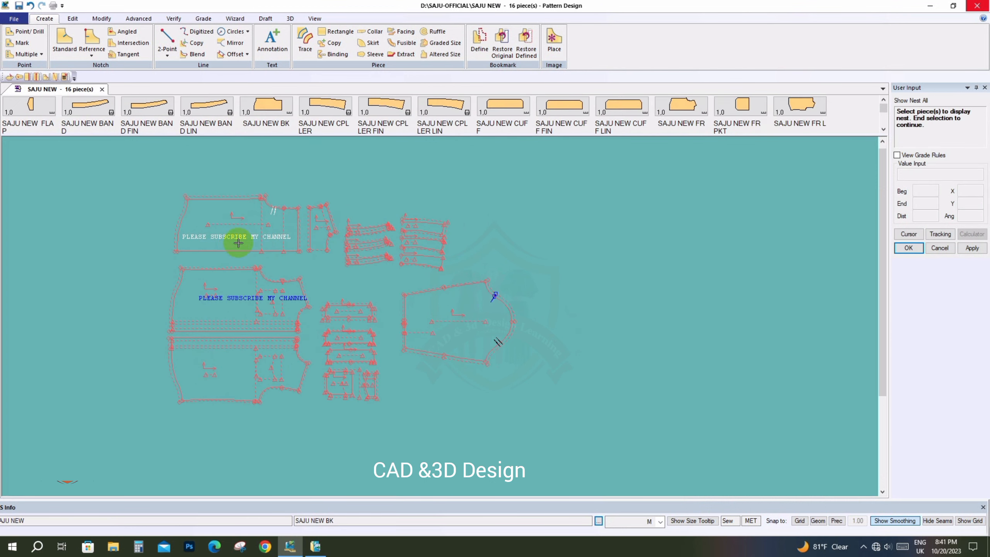
pyautogui.rightClick(242, 233)
pyautogui.click(242, 234)
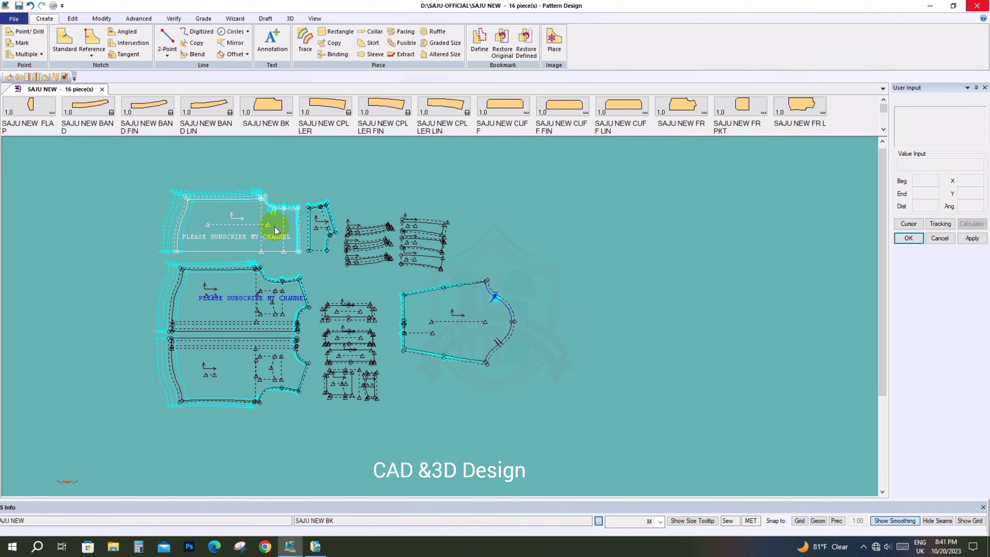
# - Shift the nested back piece and yoke piece slightly within the work area
pyautogui.click(208, 19)
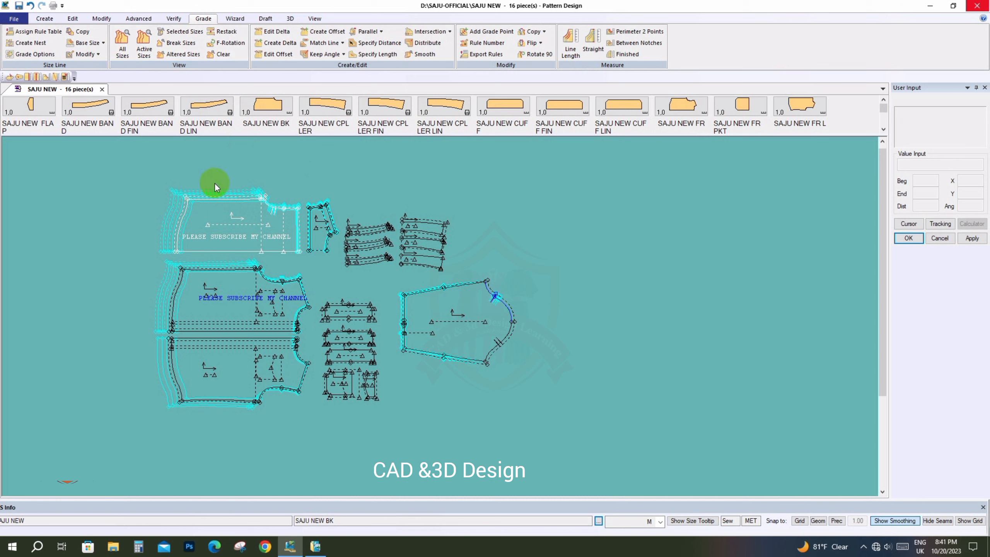
pyautogui.click(224, 227)
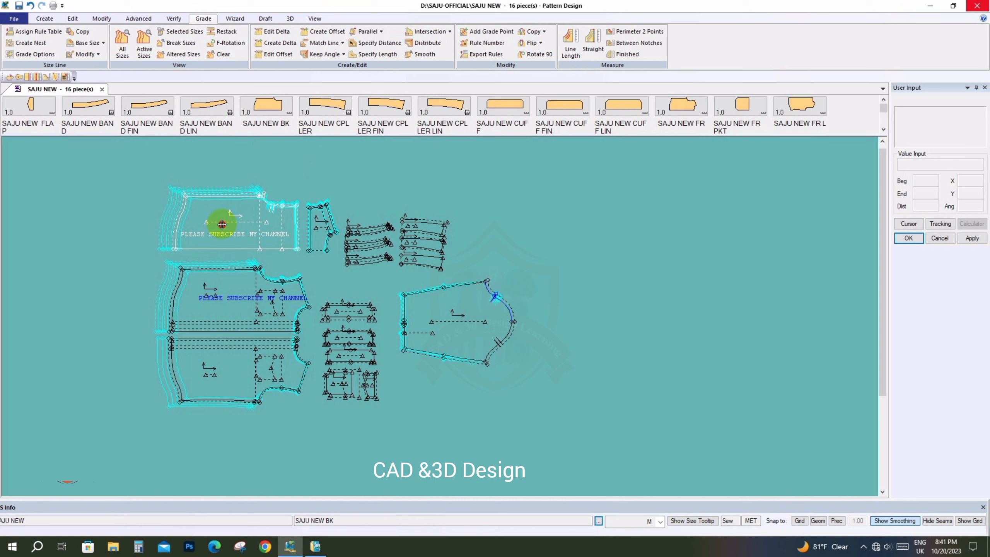
pyautogui.click(222, 224)
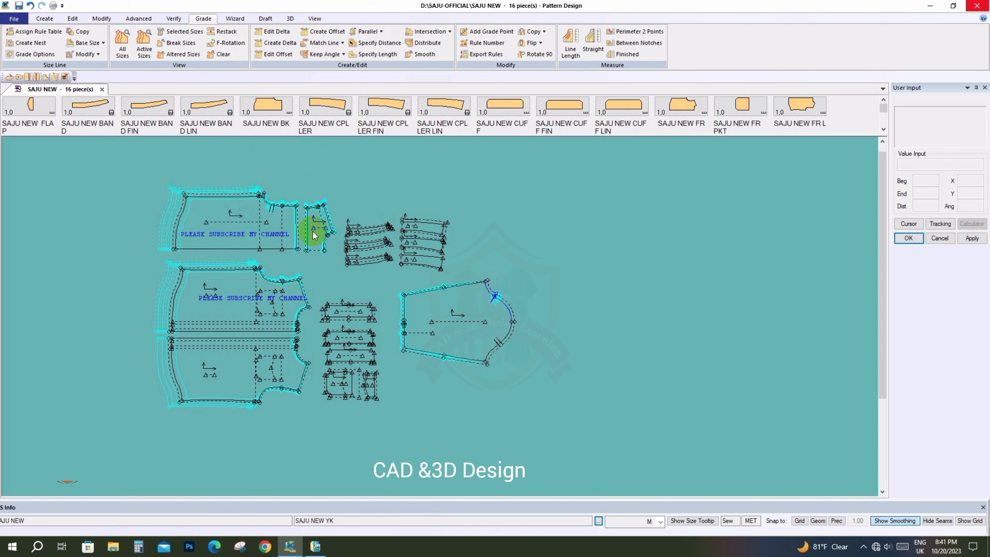
pyautogui.click(314, 236)
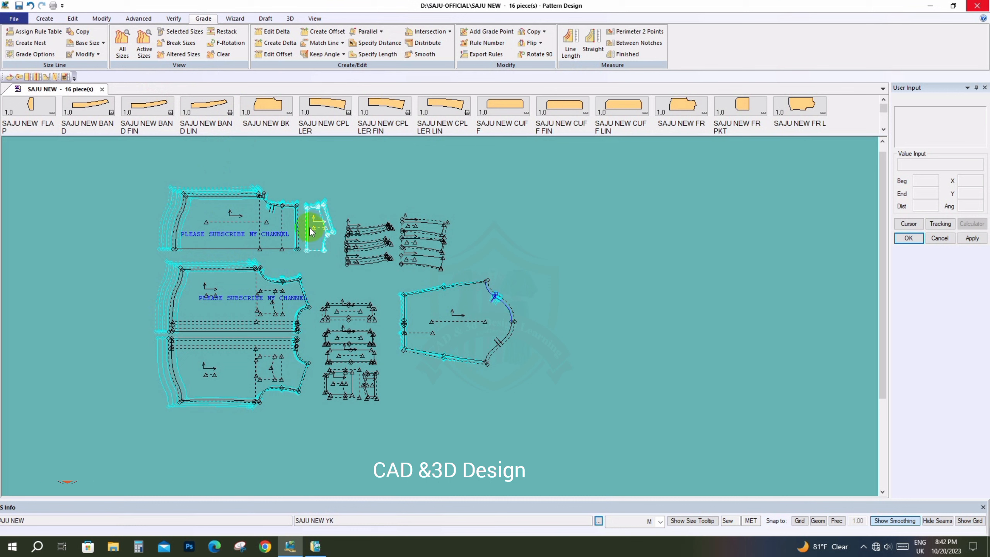
# - Examine the graded size lines on the back piece and on both front pieces at close range
pyautogui.scroll(-1, 311, 226)
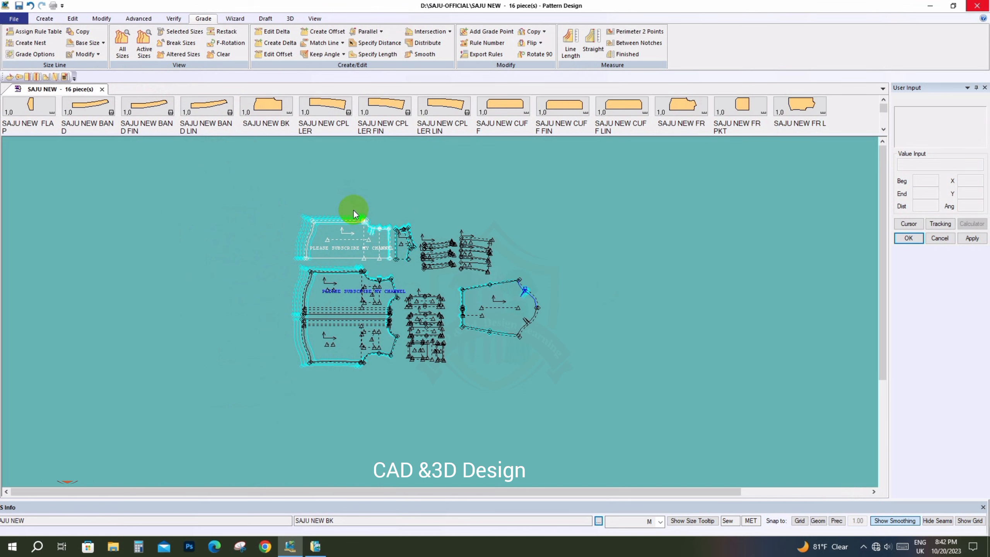
pyautogui.scroll(3, 352, 201)
pyautogui.scroll(1, 299, 308)
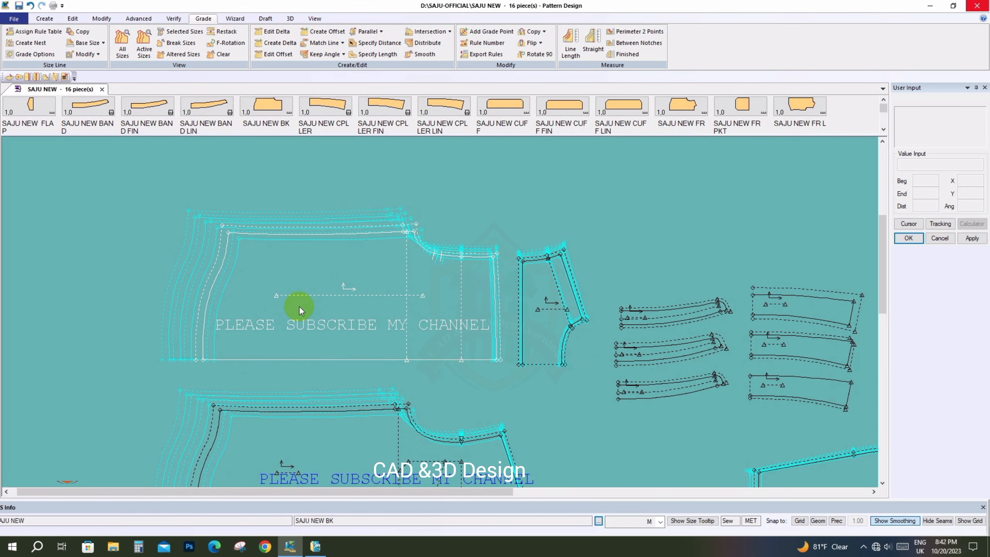
pyautogui.scroll(1, 250, 268)
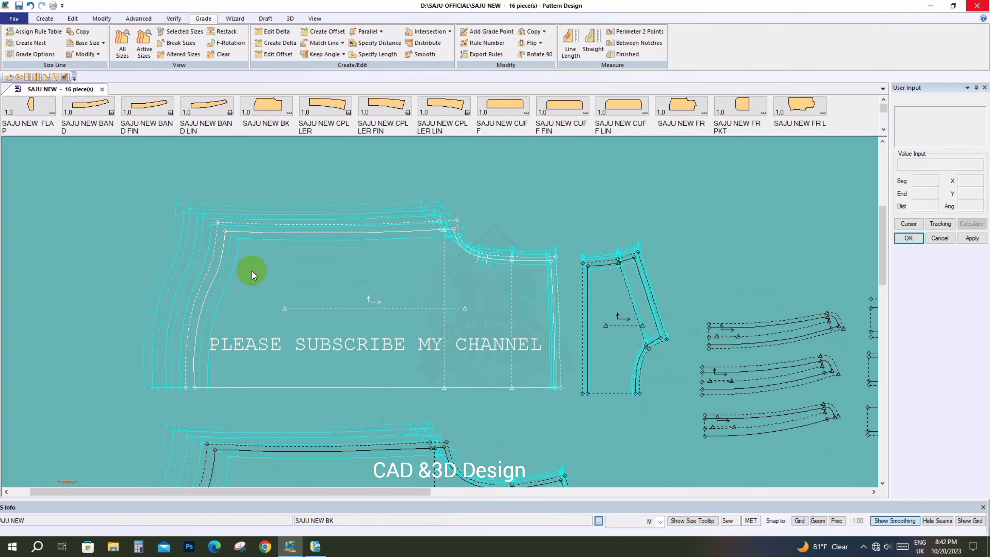
pyautogui.scroll(-2, 211, 195)
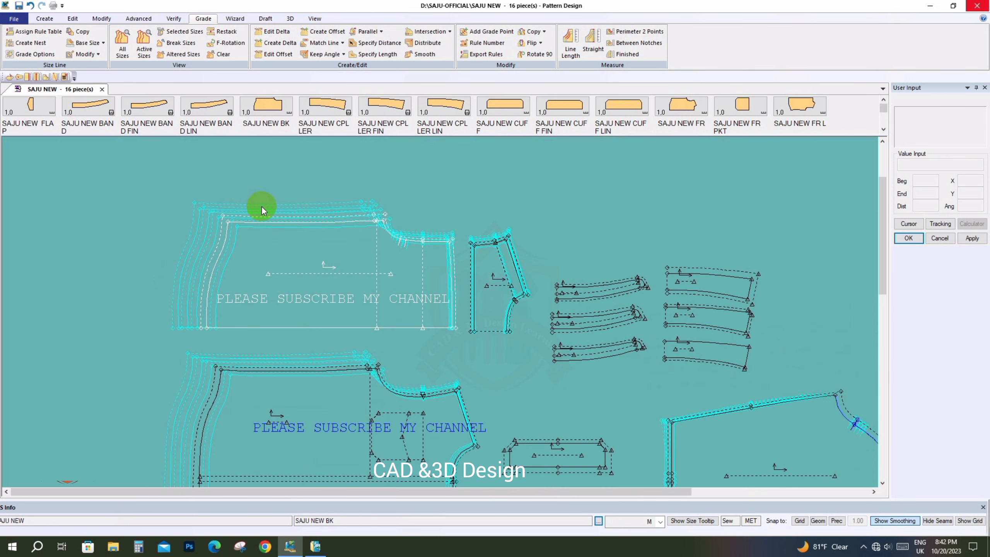
pyautogui.scroll(-2, 276, 206)
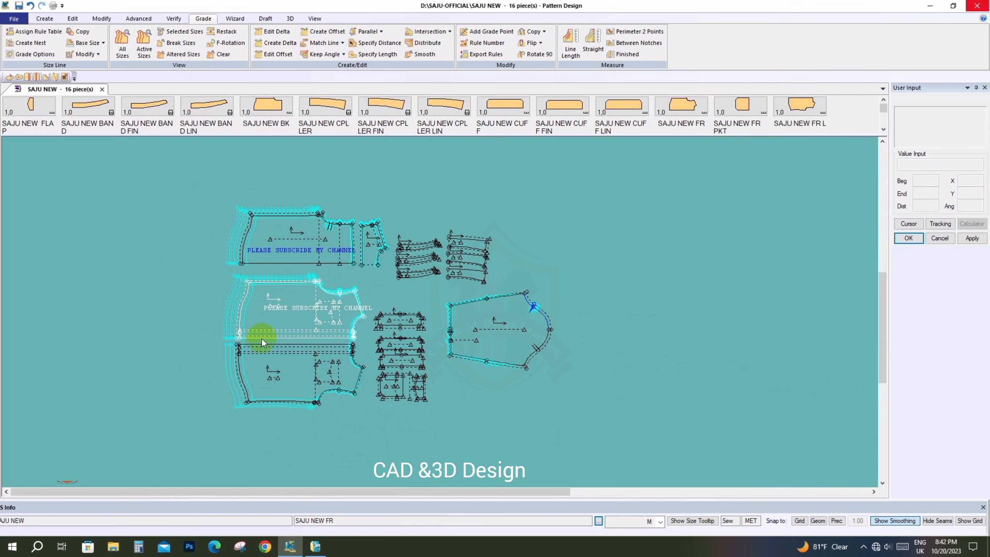
pyautogui.scroll(3, 263, 332)
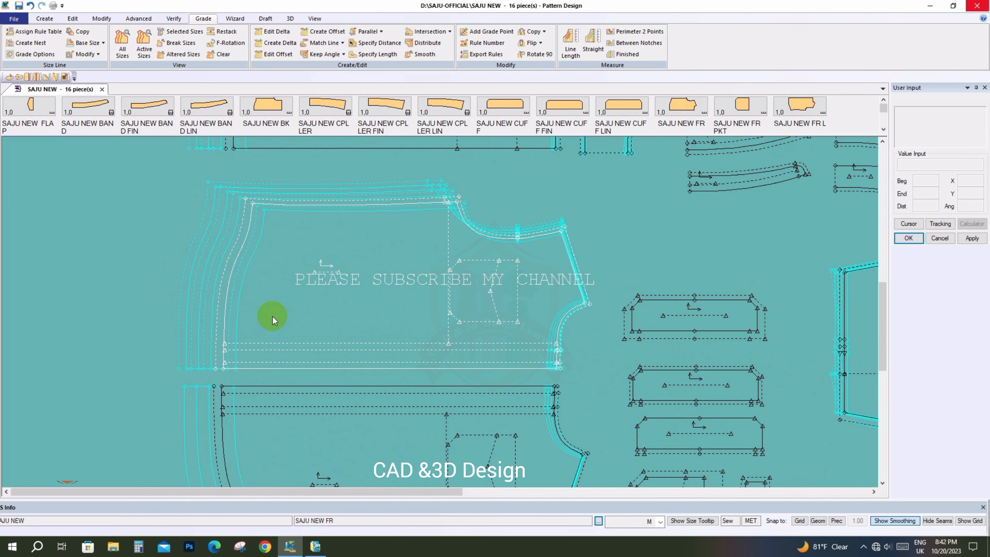
pyautogui.scroll(-3, 239, 284)
pyautogui.scroll(3, 269, 417)
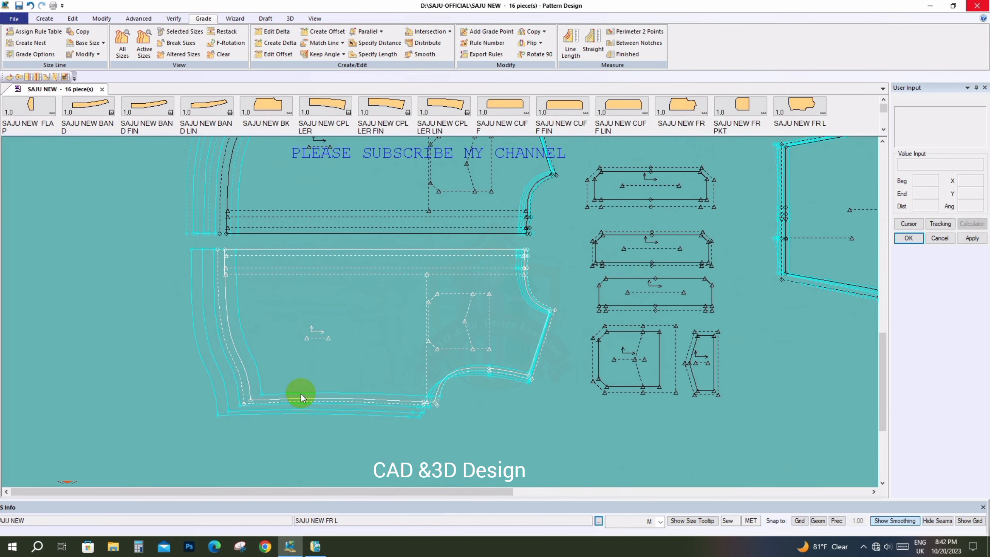
pyautogui.scroll(1, 301, 393)
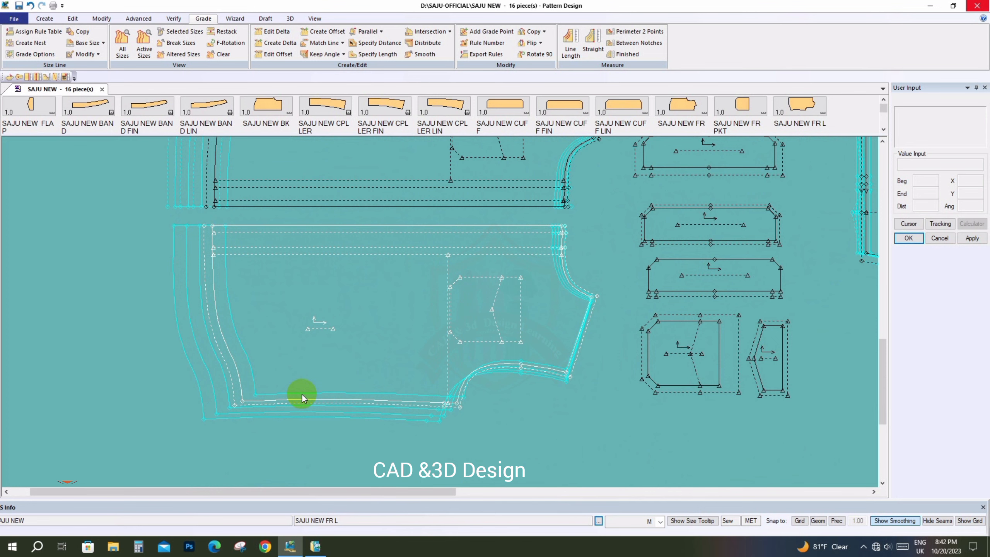
pyautogui.scroll(-3, 74, 377)
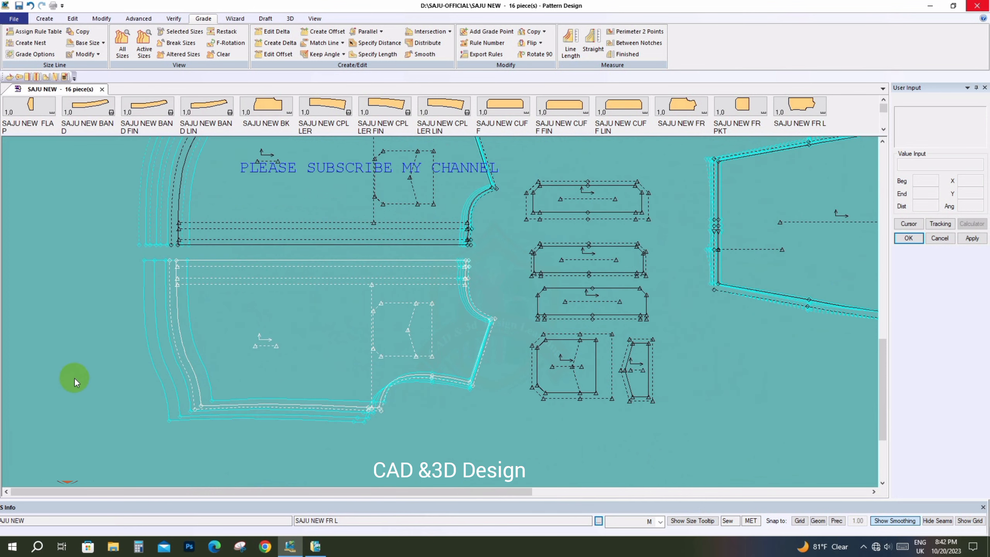
# - Examine the sleeve piece's graded nest, especially the grade points along its cuff edge around the slit line
pyautogui.scroll(5, 691, 239)
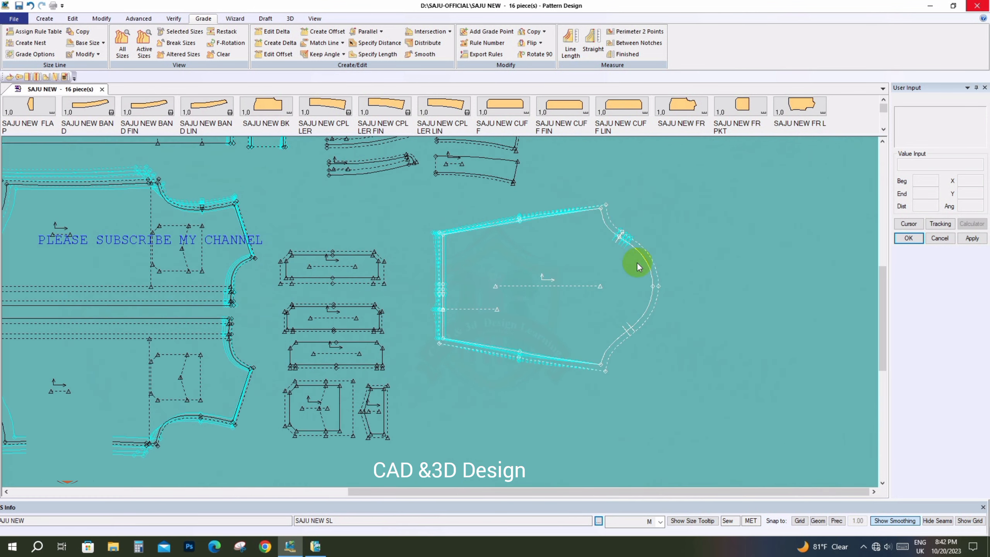
pyautogui.scroll(1, 375, 327)
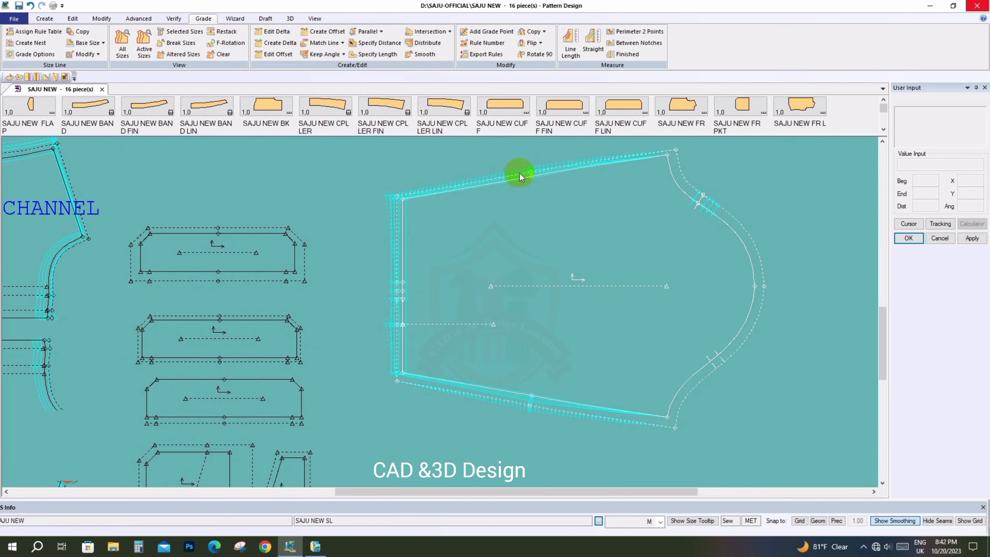
pyautogui.scroll(1, 404, 326)
pyautogui.scroll(4, 404, 326)
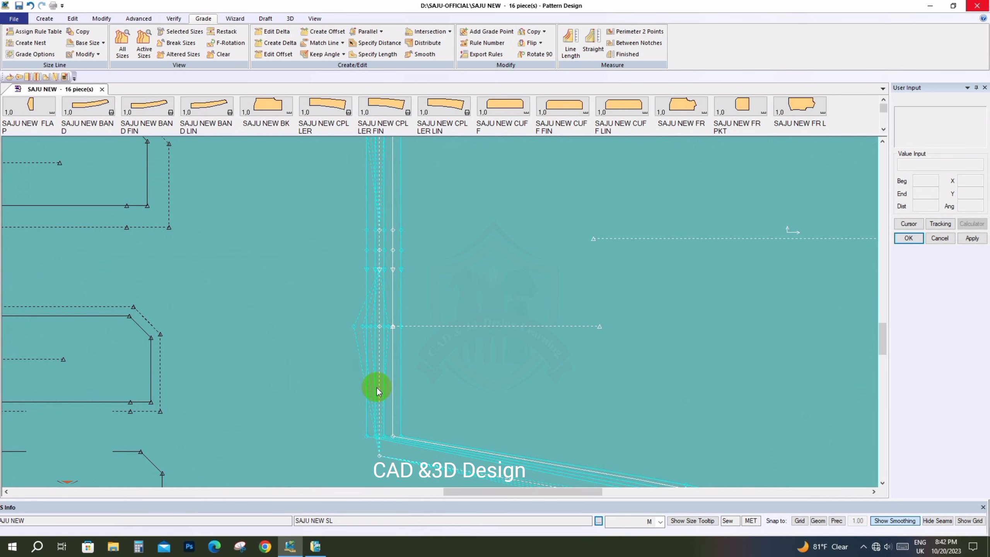
pyautogui.scroll(-3, 374, 410)
pyautogui.scroll(3, 380, 390)
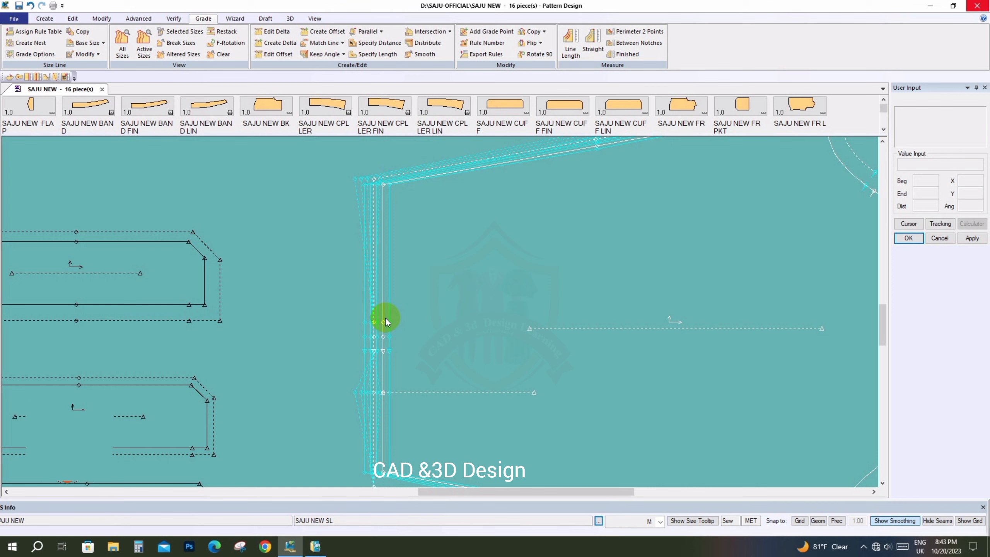
pyautogui.scroll(-5, 276, 232)
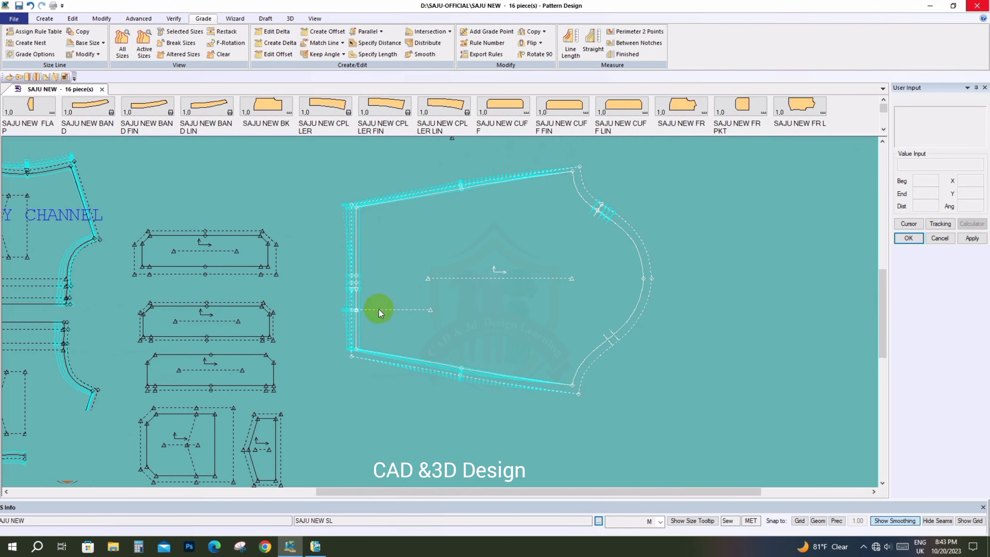
pyautogui.scroll(4, 379, 310)
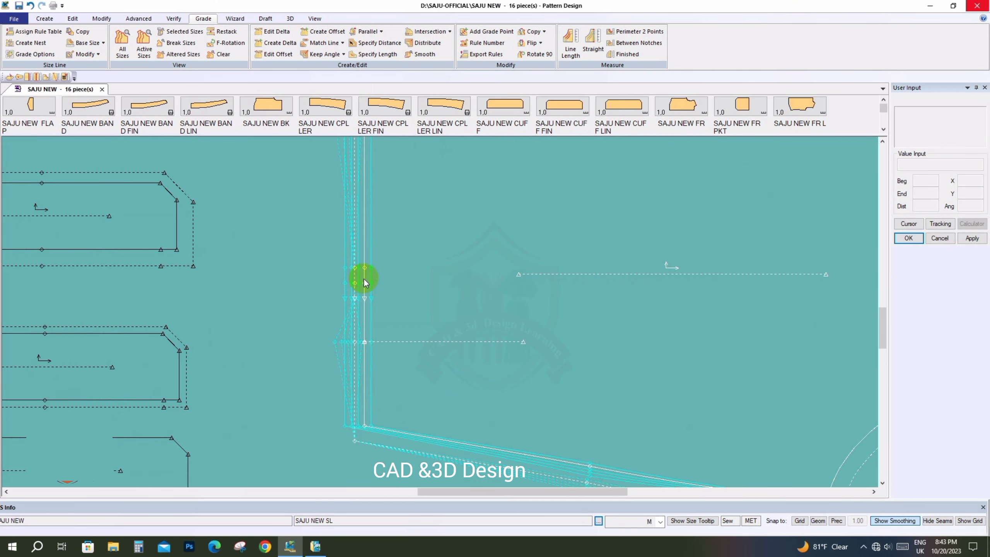
pyautogui.scroll(-3, 319, 380)
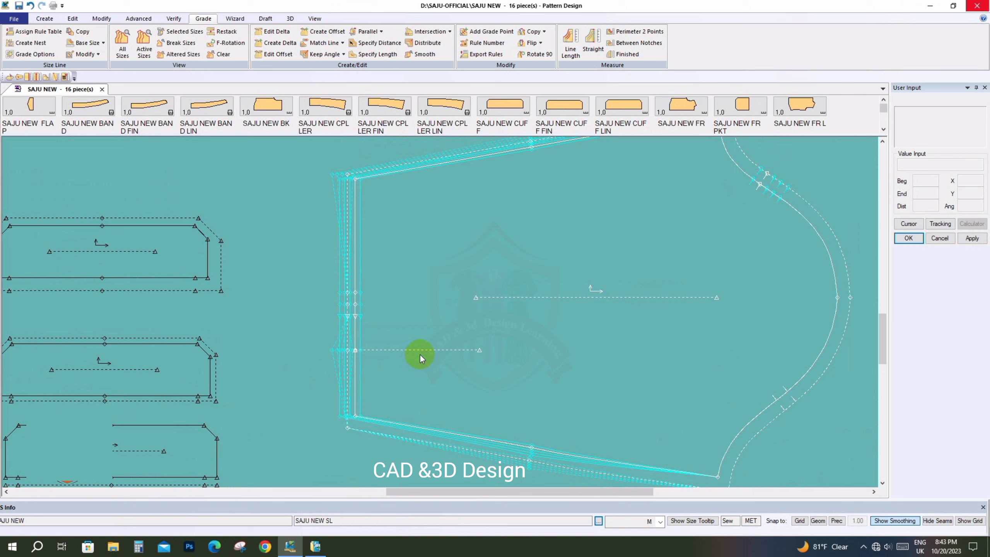
pyautogui.scroll(1, 365, 315)
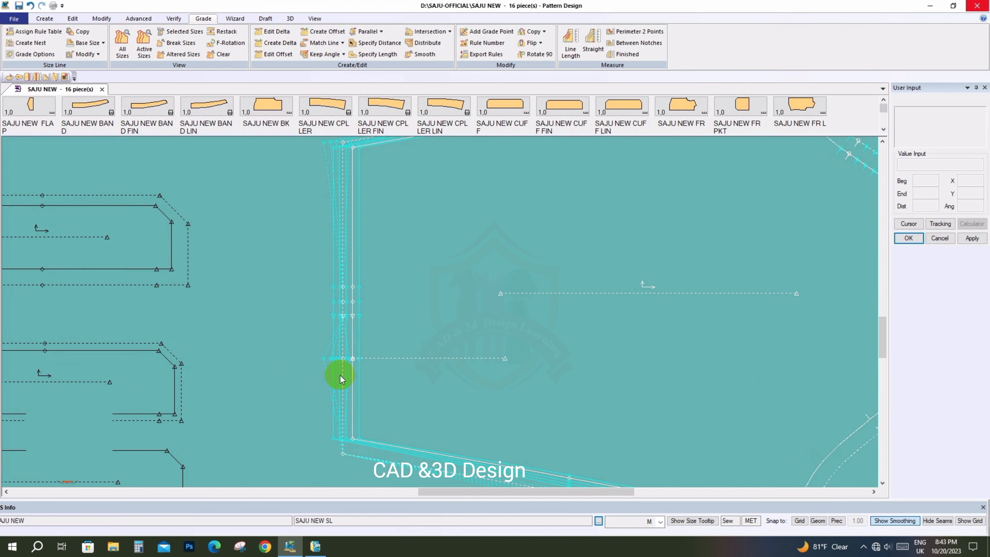
pyautogui.scroll(1, 339, 321)
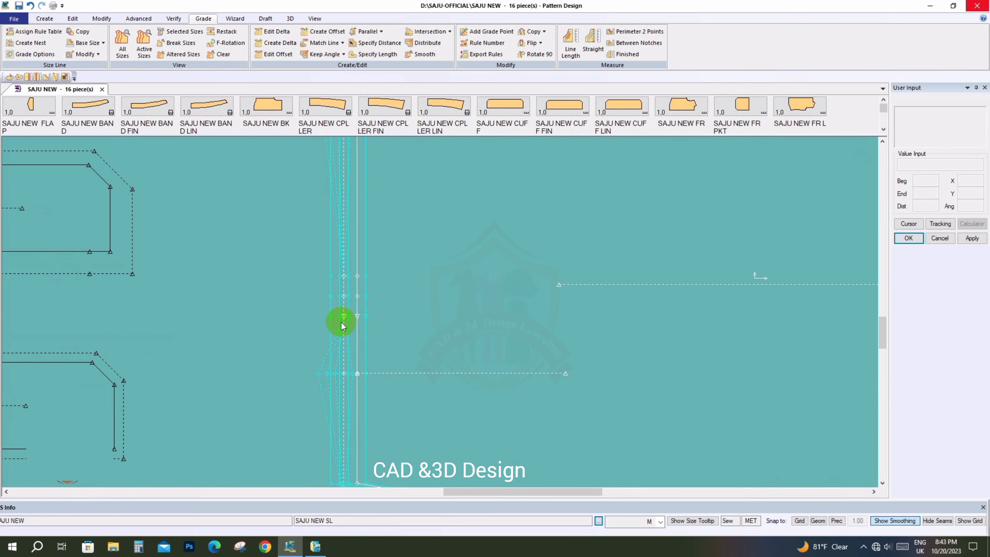
# - Combine the short line segments of the sleeve's cuff edge just above the slit line, without a notch at the merge point
pyautogui.click(486, 336)
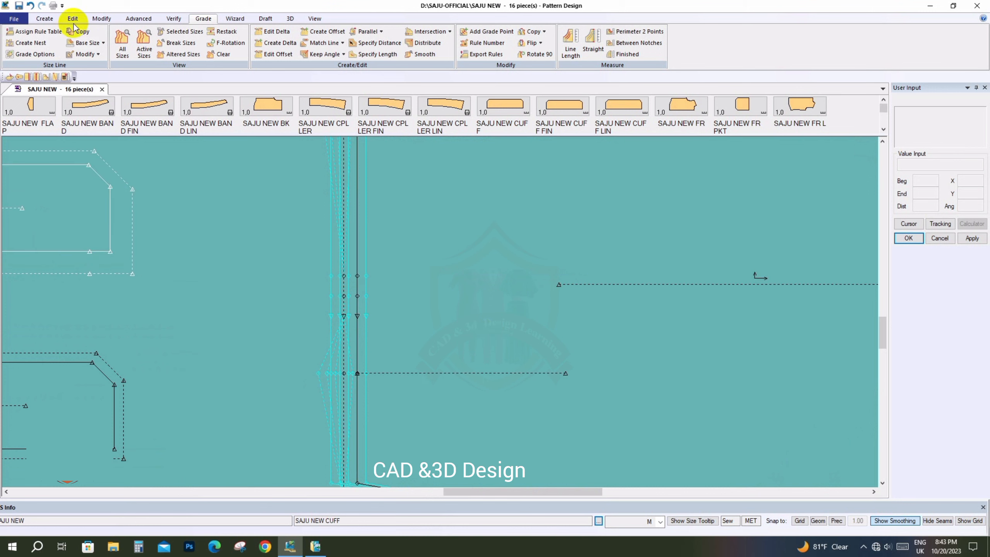
pyautogui.click(102, 19)
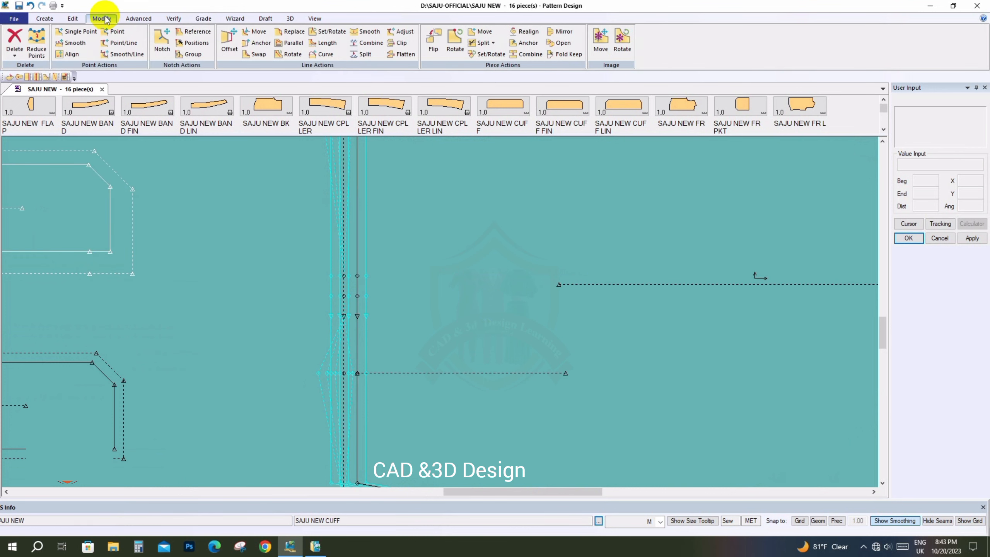
pyautogui.click(368, 42)
pyautogui.click(343, 334)
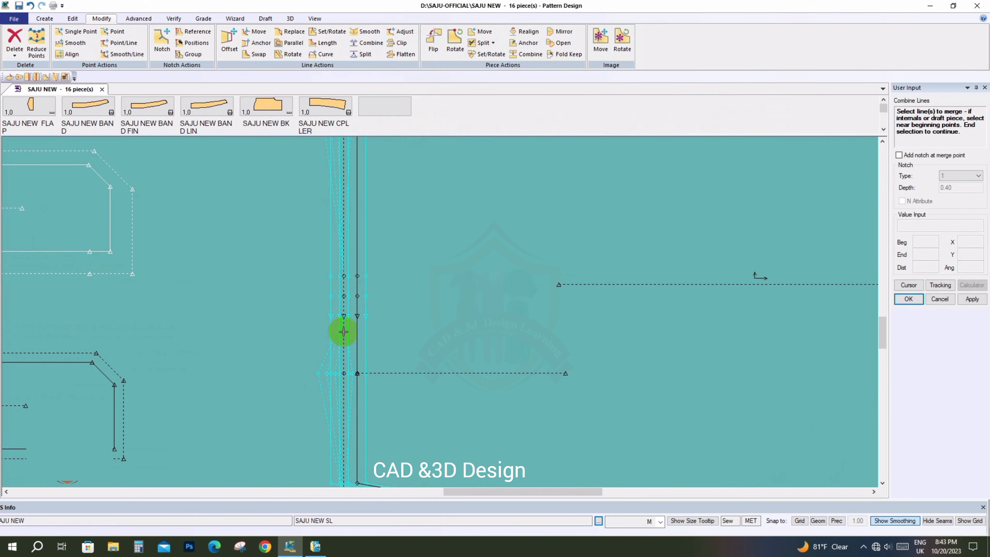
pyautogui.click(499, 283)
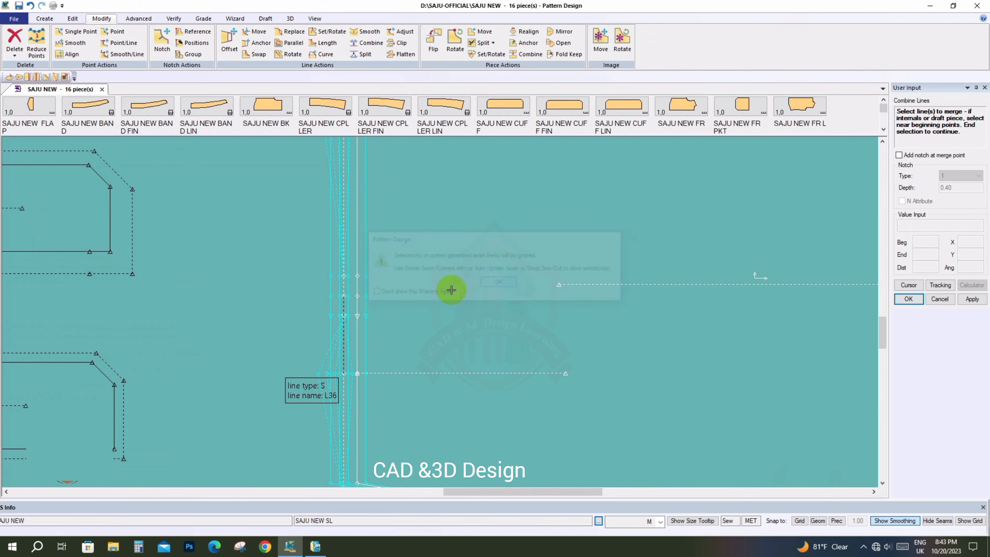
pyautogui.click(358, 337)
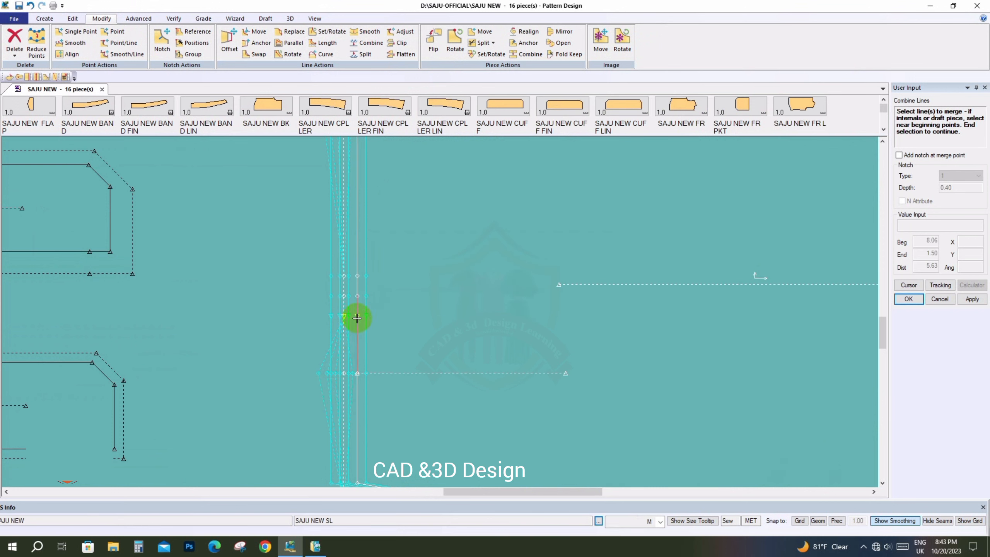
pyautogui.rightClick(430, 305)
pyautogui.click(432, 308)
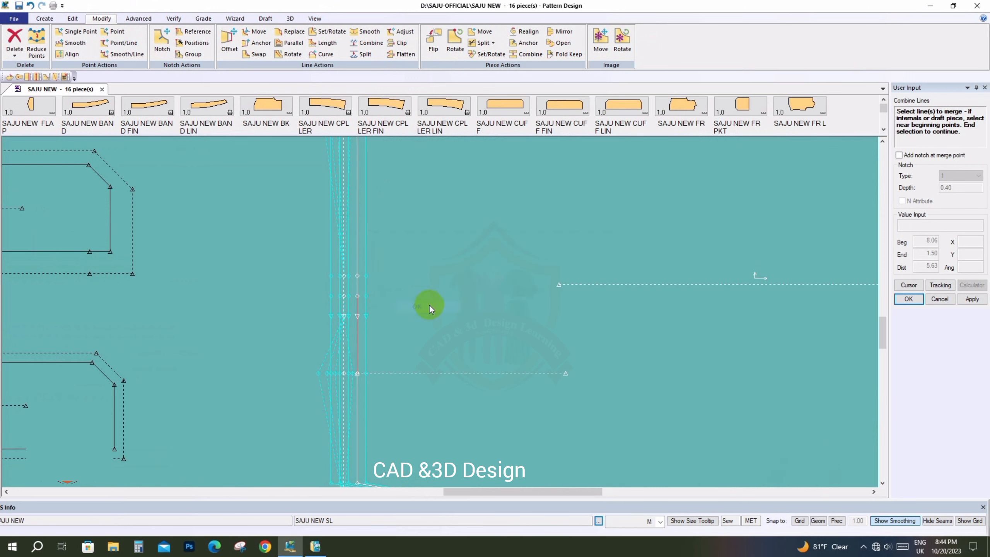
# - Combine the merged cuff segment with the remaining long segment of the sleeve's cuff edge
pyautogui.click(359, 306)
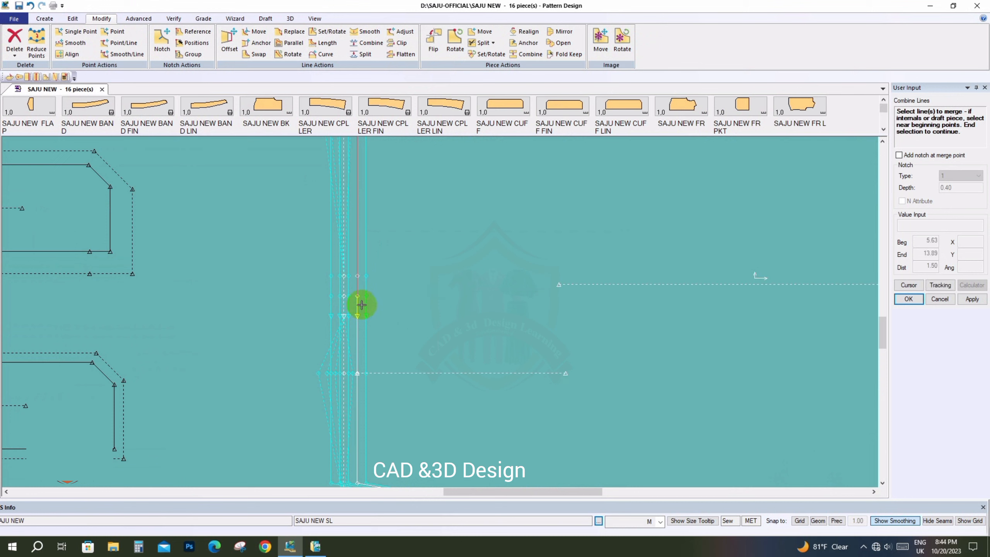
pyautogui.rightClick(434, 293)
pyautogui.click(433, 293)
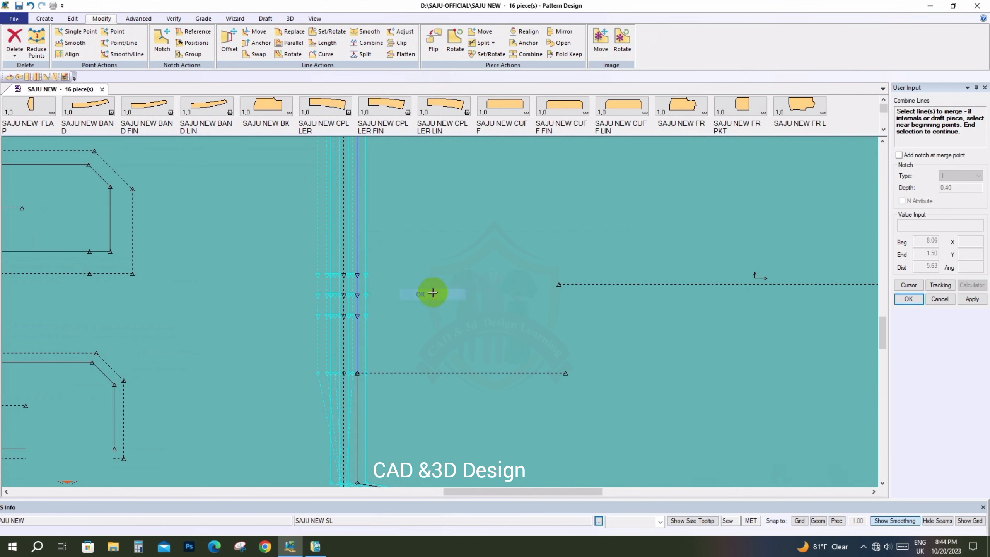
pyautogui.rightClick(433, 293)
pyautogui.click(433, 293)
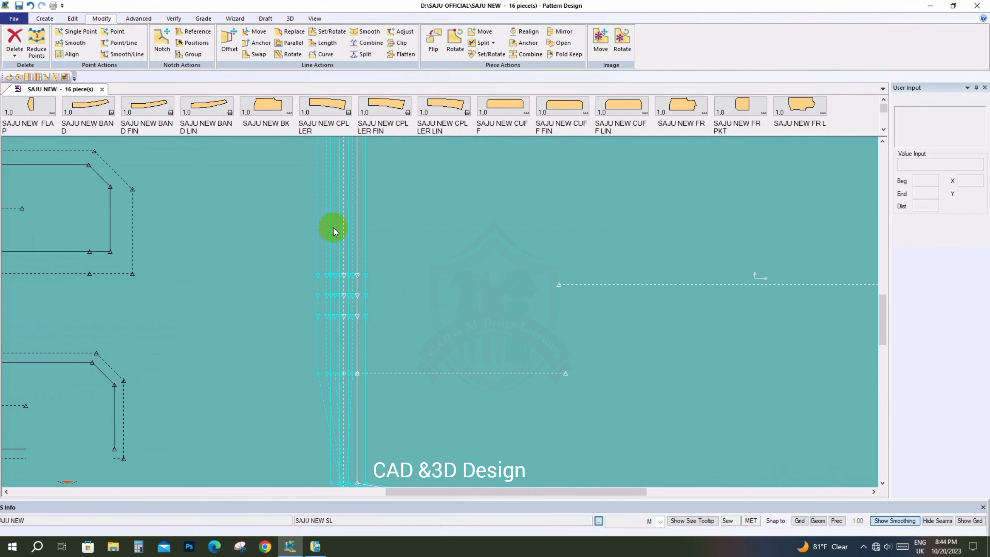
# - Combine the sleeve's cuff edge with the adjoining lower underarm seam line at their shared corner
pyautogui.scroll(-2, 352, 285)
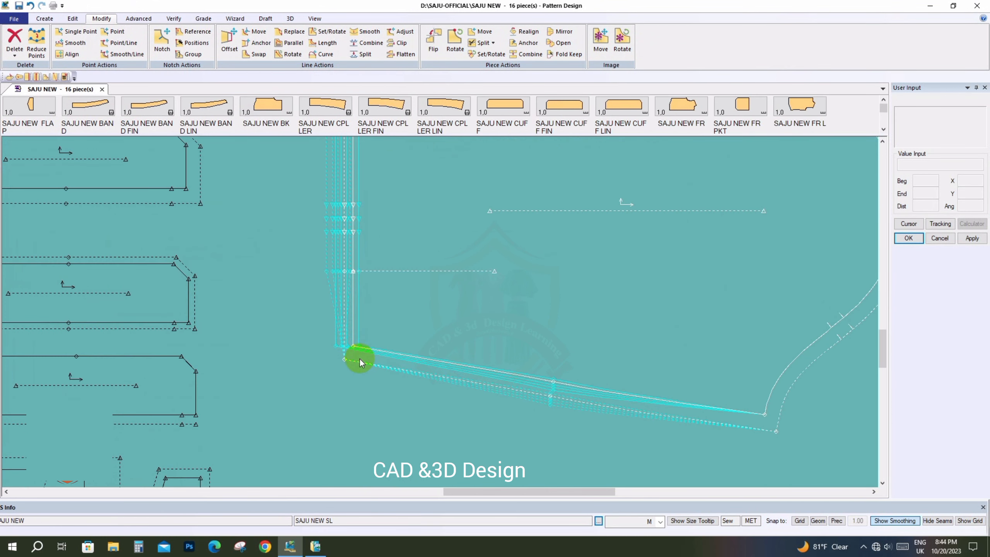
pyautogui.scroll(3, 359, 358)
pyautogui.scroll(2, 356, 339)
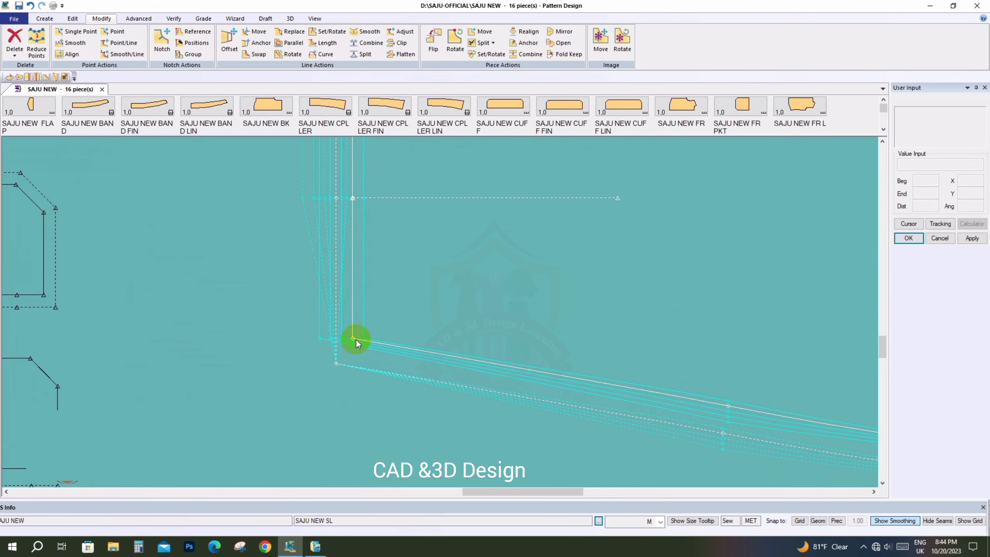
pyautogui.click(364, 42)
pyautogui.click(375, 345)
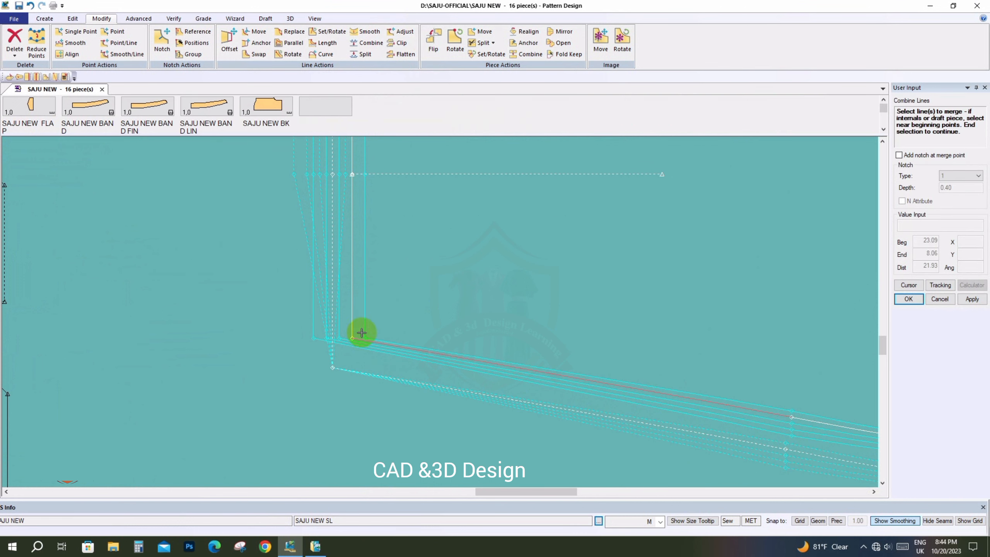
pyautogui.click(353, 318)
pyautogui.rightClick(439, 288)
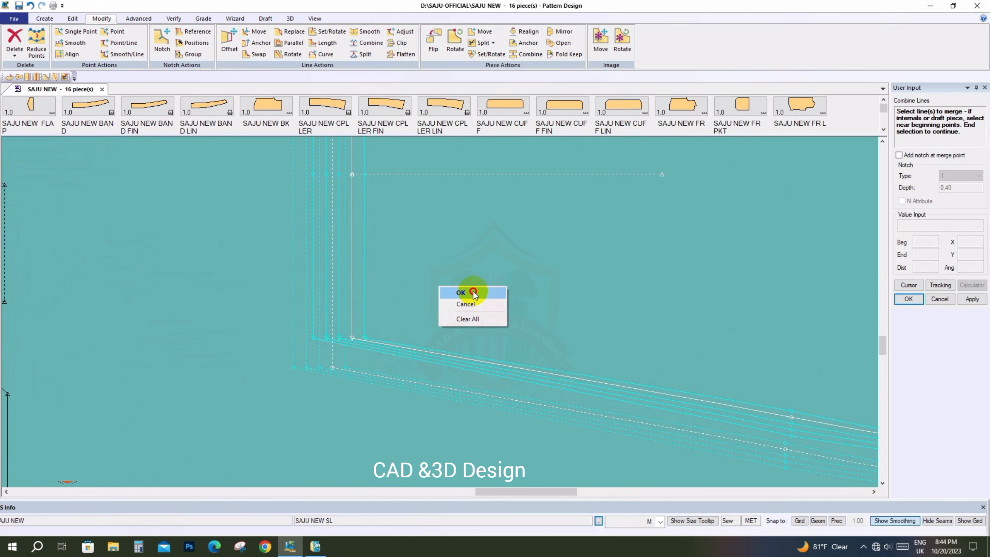
pyautogui.click(473, 293)
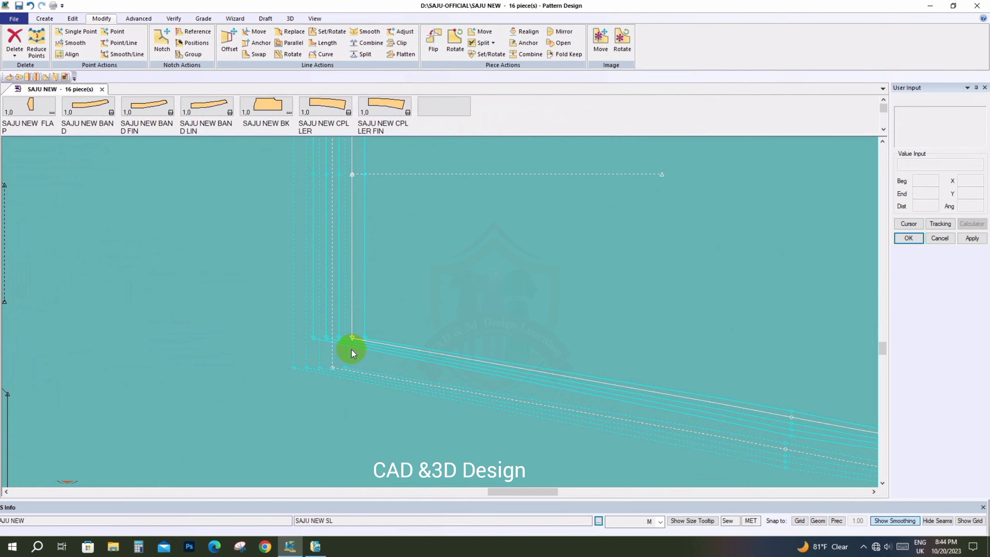
# - Split the merged sleeve line at the corner point between the cuff edge and the lower underarm seam
pyautogui.scroll(2, 351, 348)
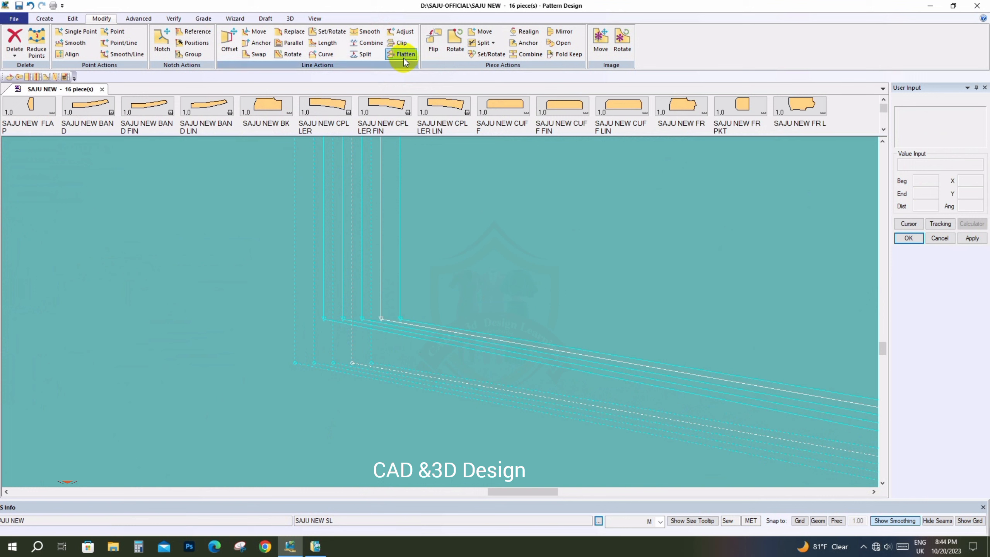
pyautogui.click(364, 58)
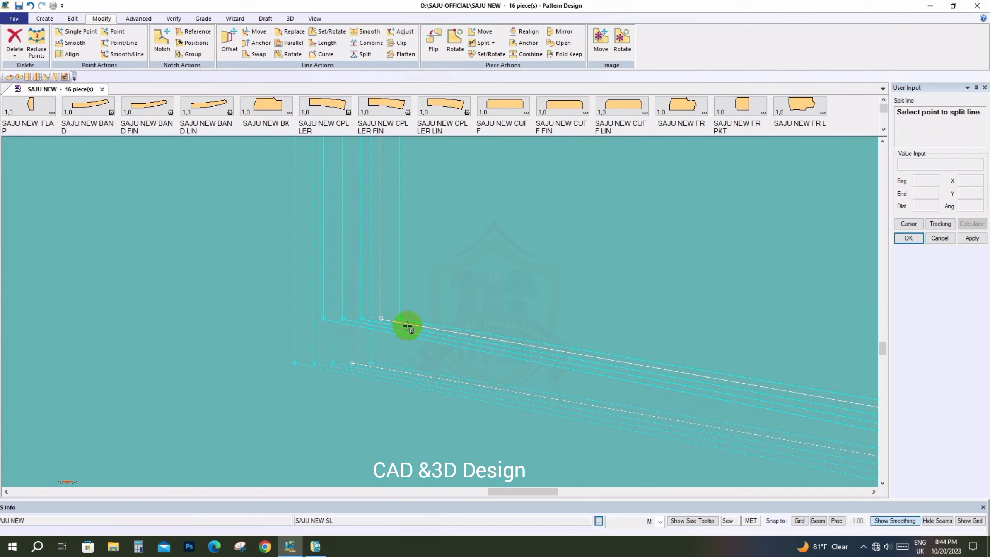
pyautogui.click(381, 317)
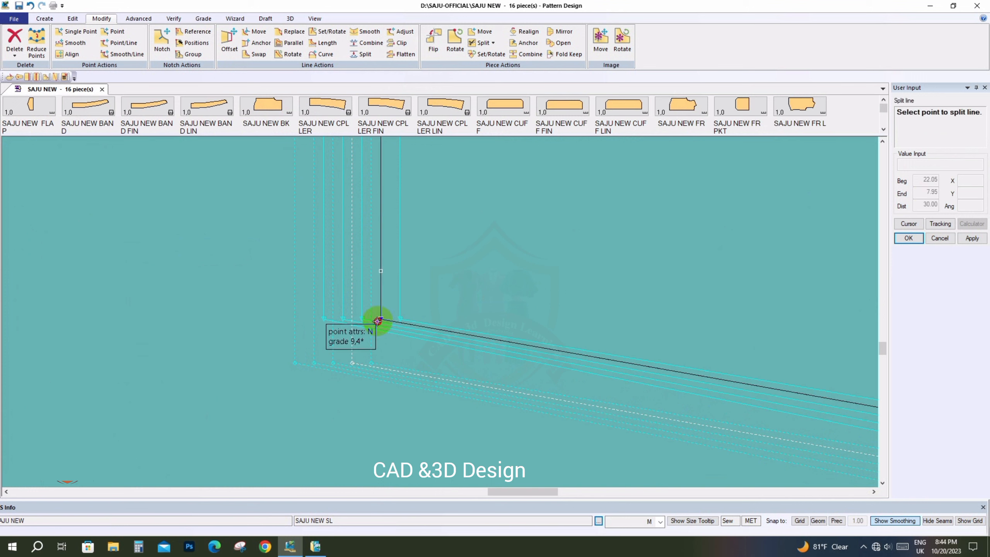
pyautogui.click(379, 321)
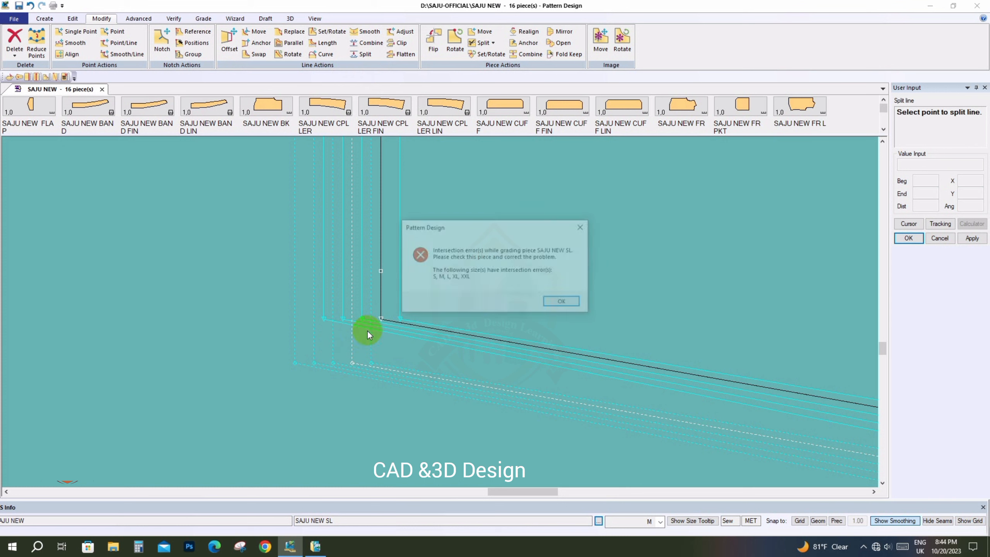
pyautogui.click(564, 303)
pyautogui.scroll(-5, 535, 300)
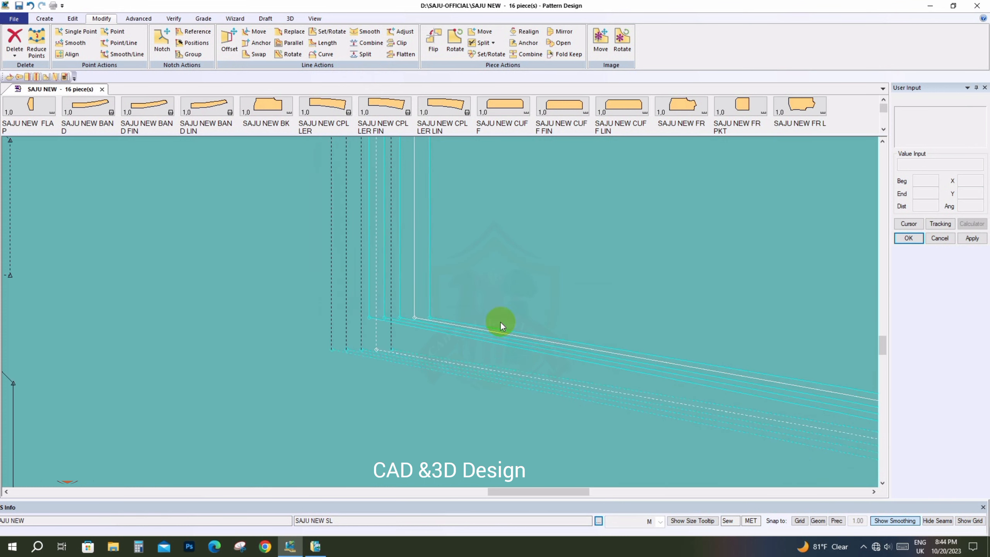
pyautogui.scroll(-4, 475, 361)
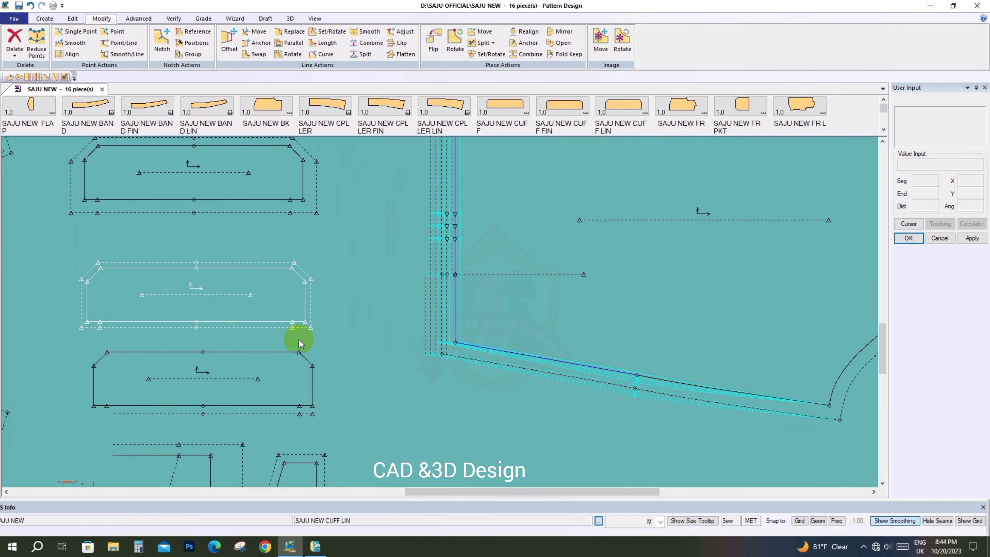
pyautogui.scroll(-2, 741, 248)
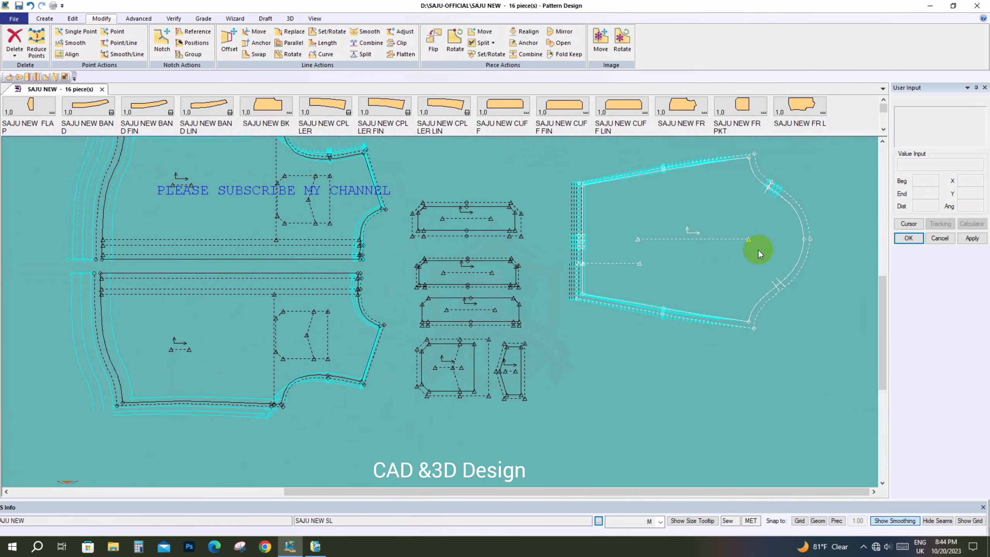
# - Update the seam allowances of all pieces using Update Seam with the seam grade rules set to Ignore
pyautogui.scroll(4, 324, 344)
pyautogui.scroll(1, 380, 350)
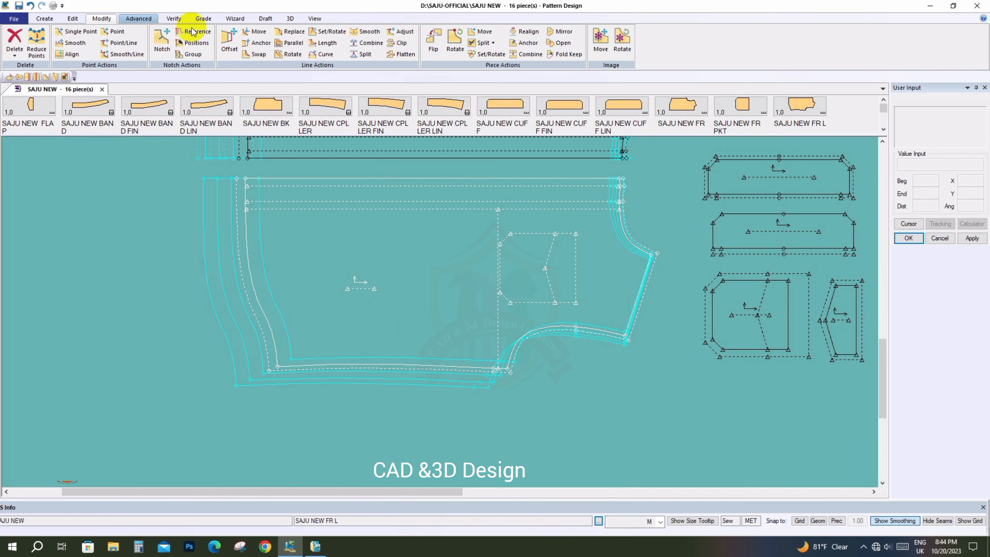
pyautogui.click(139, 19)
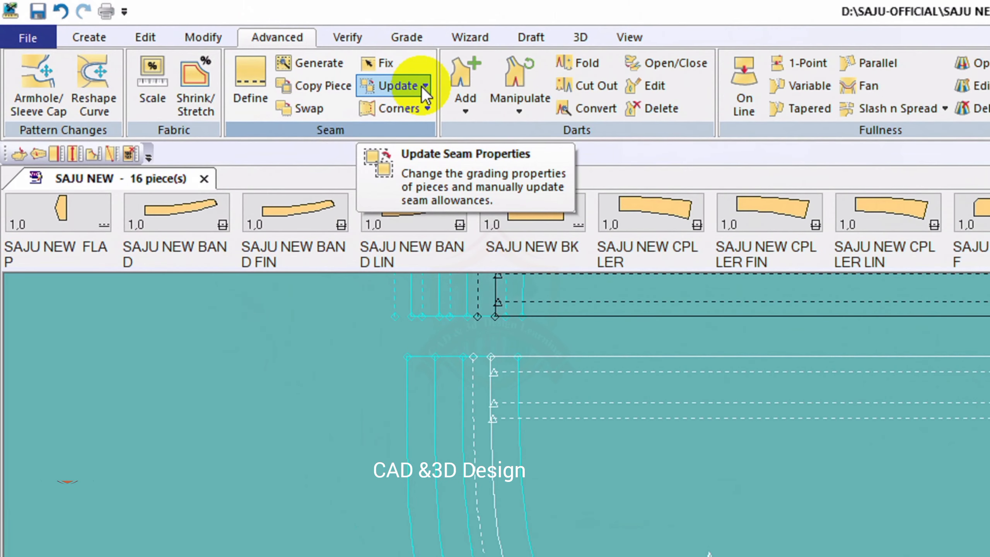
pyautogui.click(422, 87)
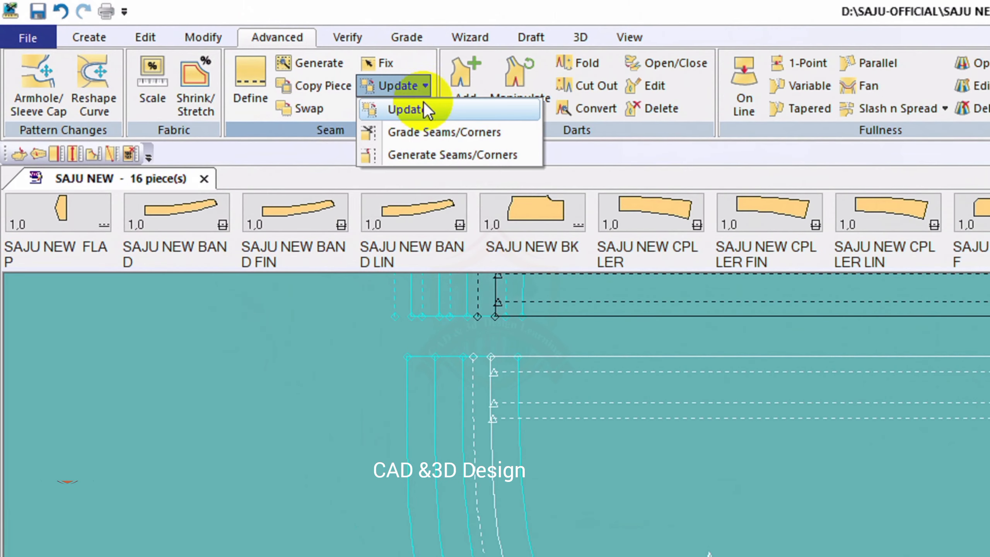
pyautogui.click(408, 106)
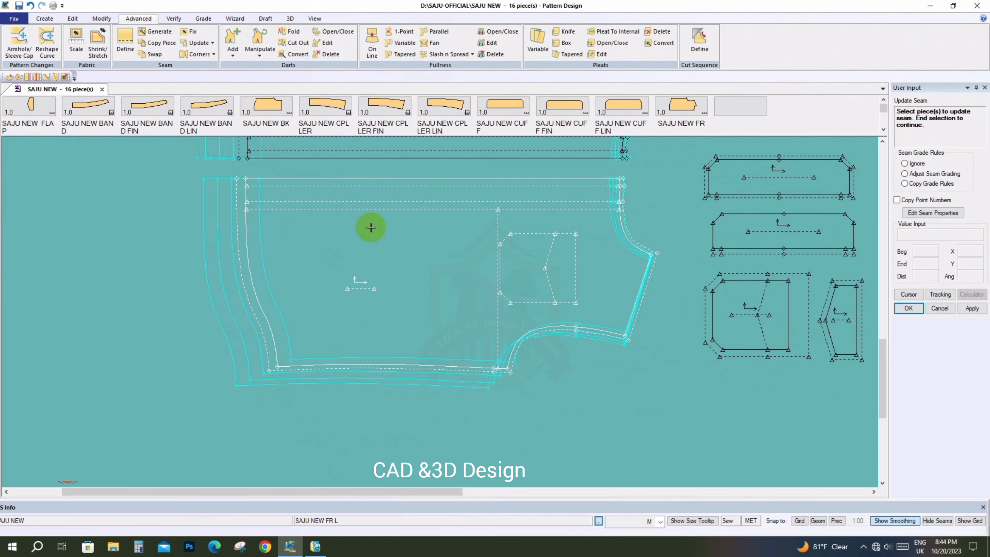
pyautogui.click(495, 300)
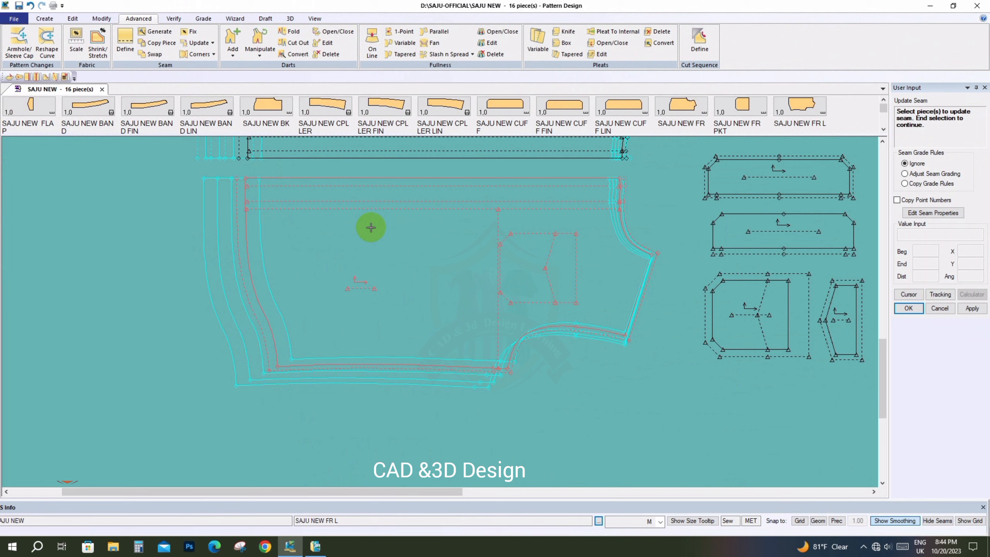
pyautogui.rightClick(494, 307)
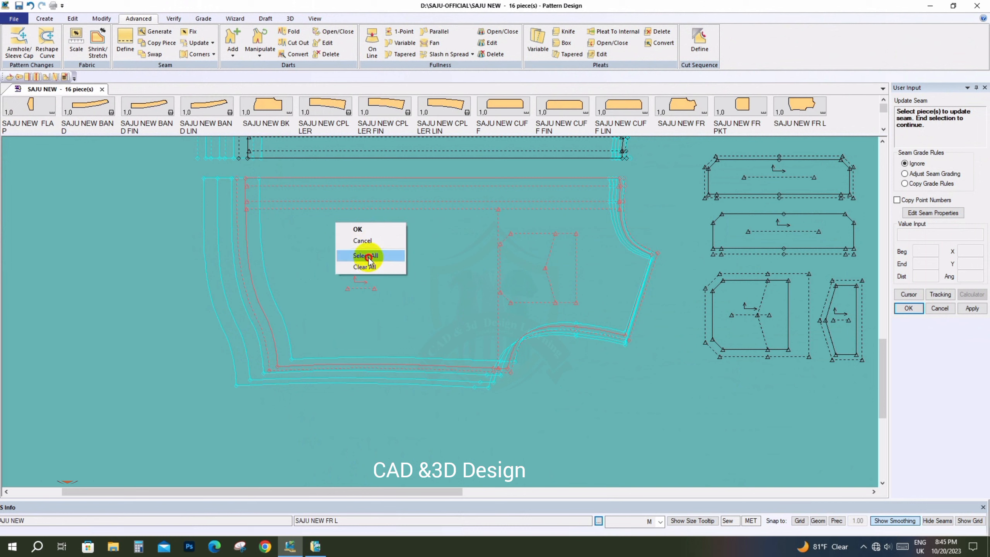
pyautogui.click(365, 255)
pyautogui.rightClick(367, 229)
pyautogui.click(367, 229)
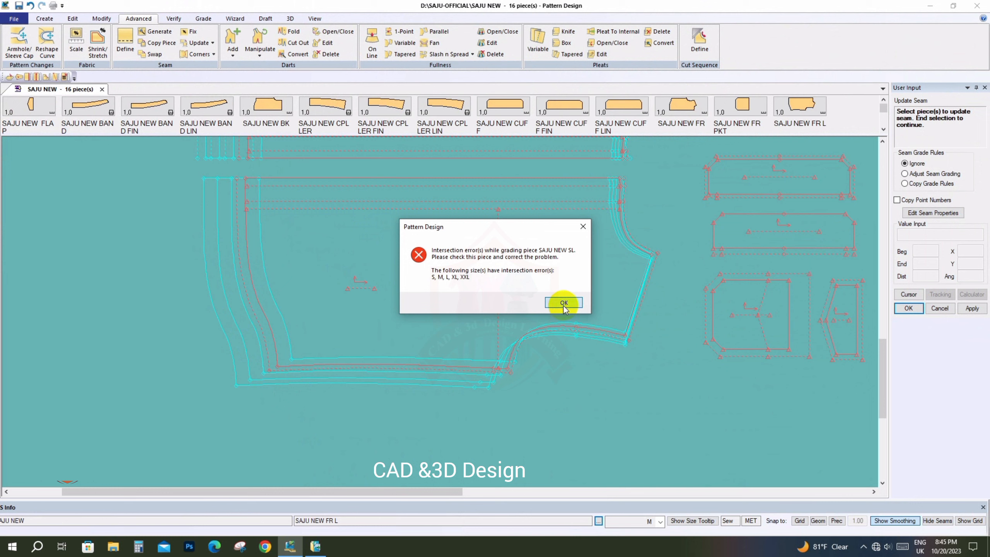
pyautogui.click(561, 303)
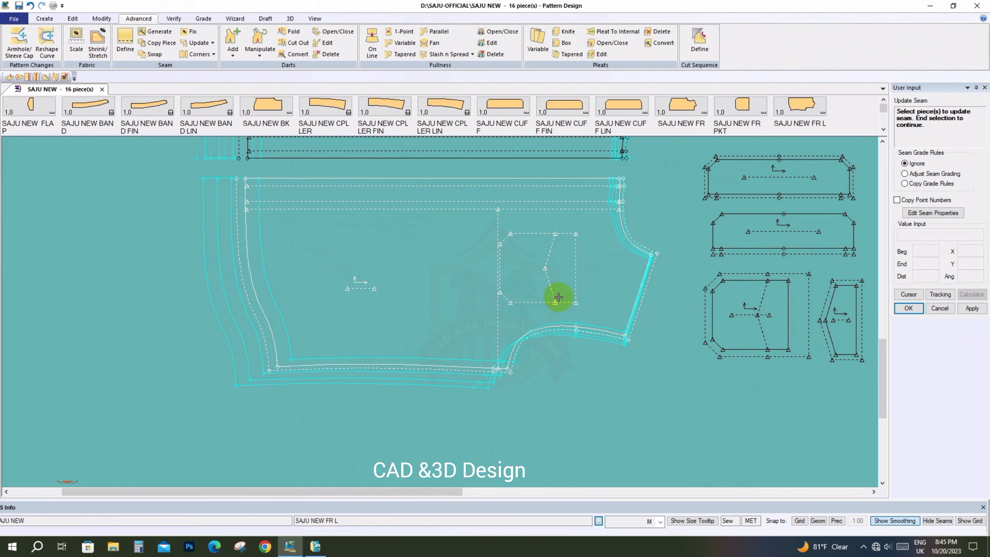
pyautogui.rightClick(405, 259)
pyautogui.click(407, 259)
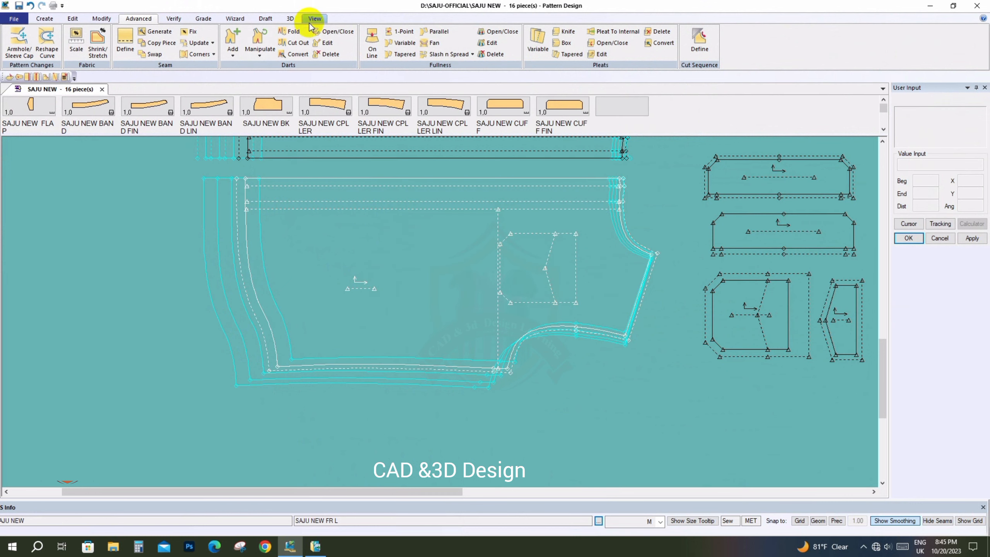
# - Combine the side seam line and the curved hem line of the SAJU NEW FR L piece
pyautogui.click(101, 18)
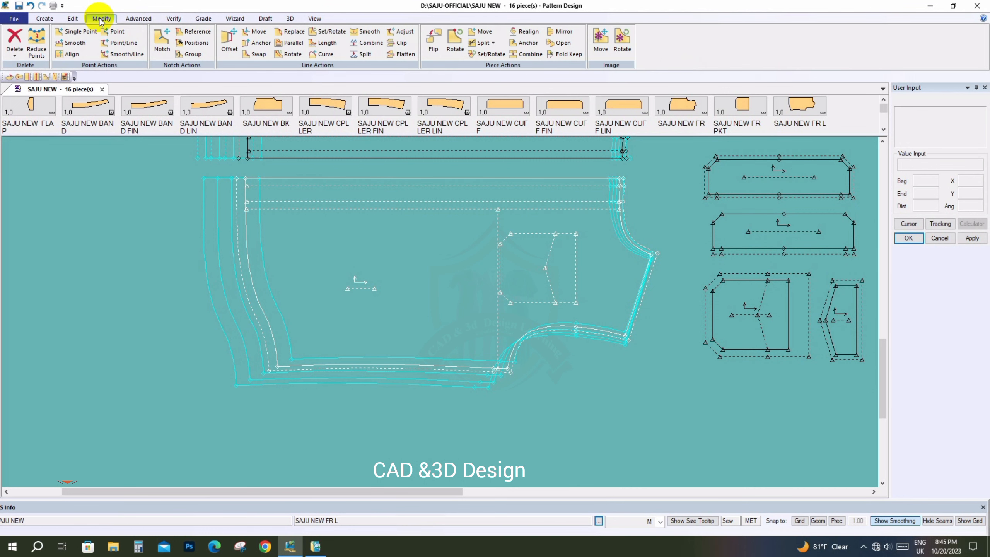
pyautogui.click(364, 43)
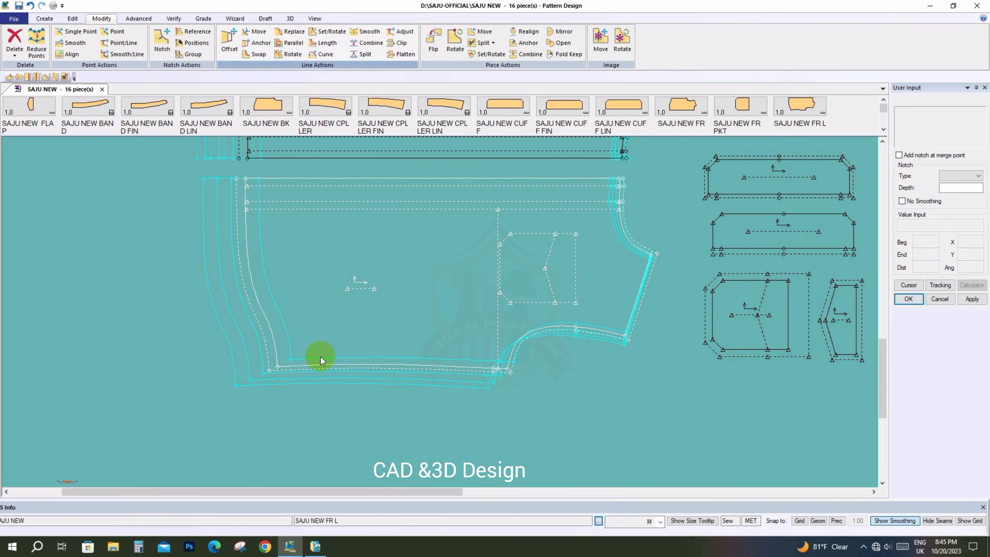
pyautogui.click(286, 365)
pyautogui.click(274, 353)
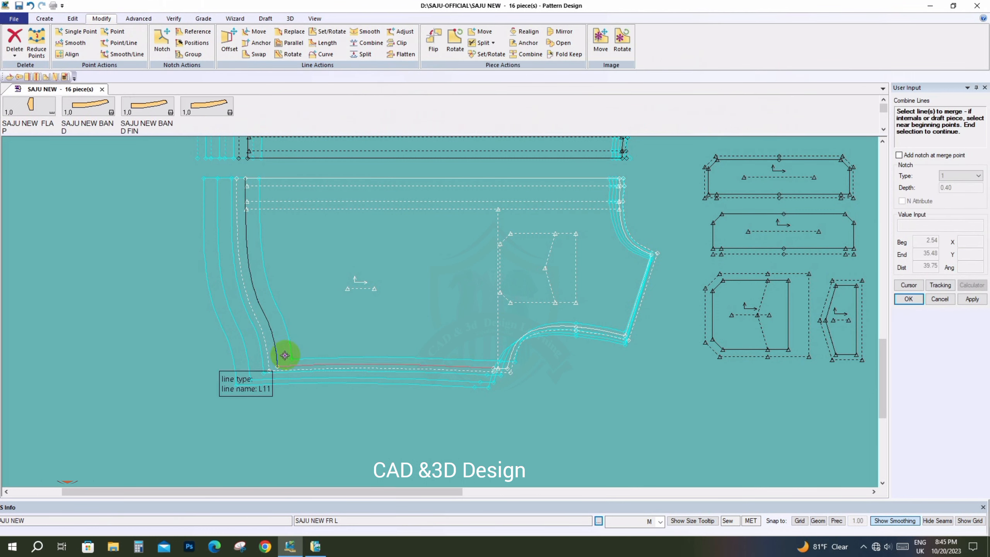
pyautogui.rightClick(335, 334)
pyautogui.click(339, 336)
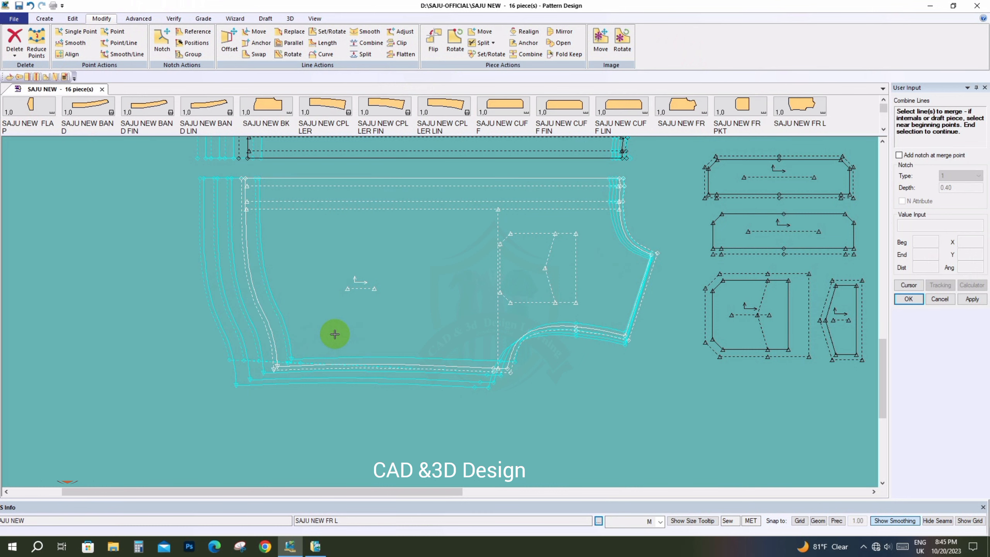
# - Split the merged line of the SAJU NEW FR L piece at the corner between its hem and side seam
pyautogui.click(362, 54)
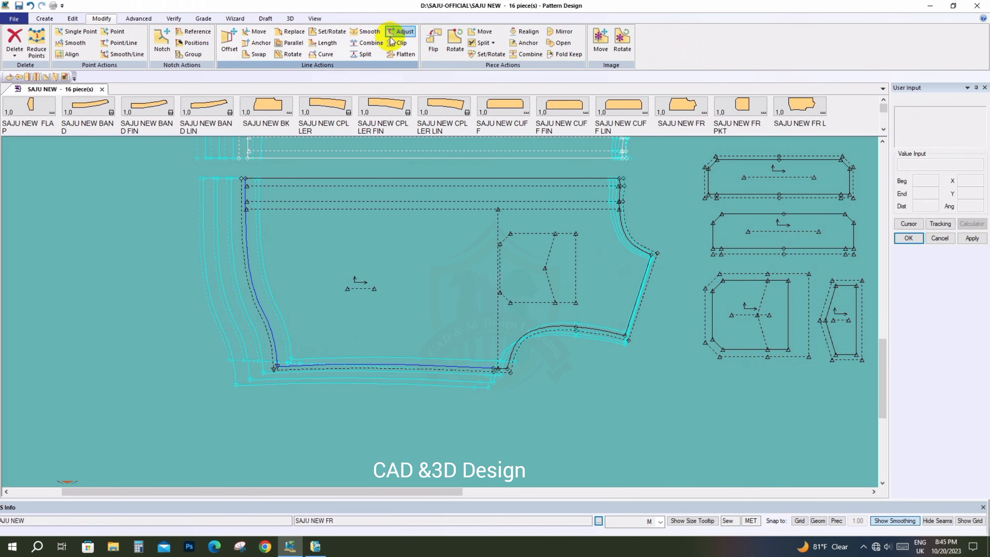
pyautogui.click(291, 368)
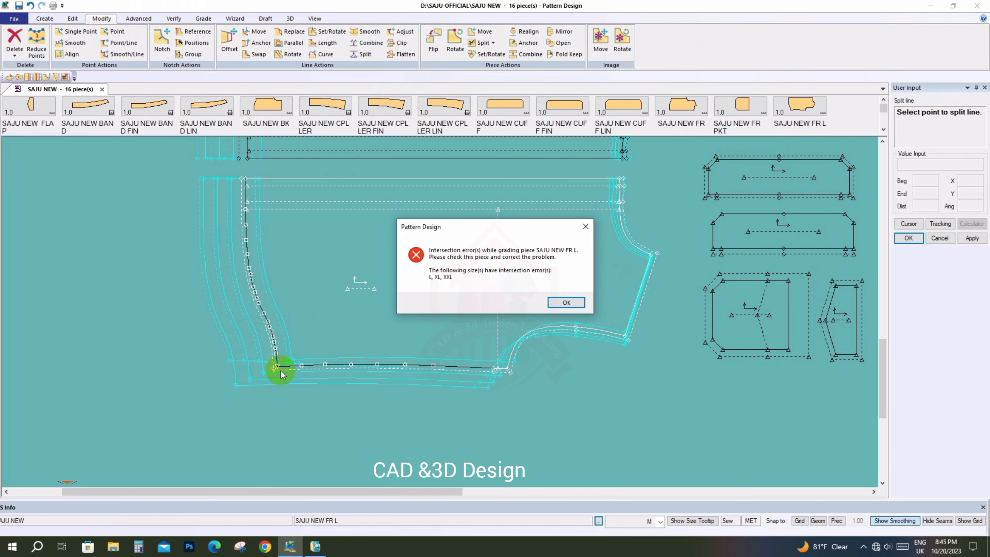
pyautogui.click(576, 303)
pyautogui.scroll(2, 499, 375)
pyautogui.rightClick(391, 262)
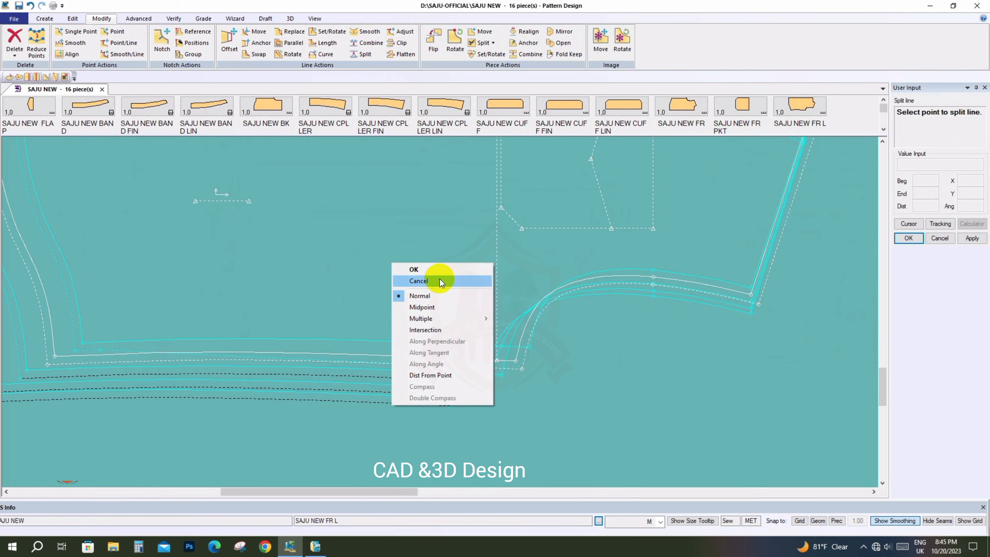
pyautogui.click(428, 280)
pyautogui.scroll(-6, 369, 370)
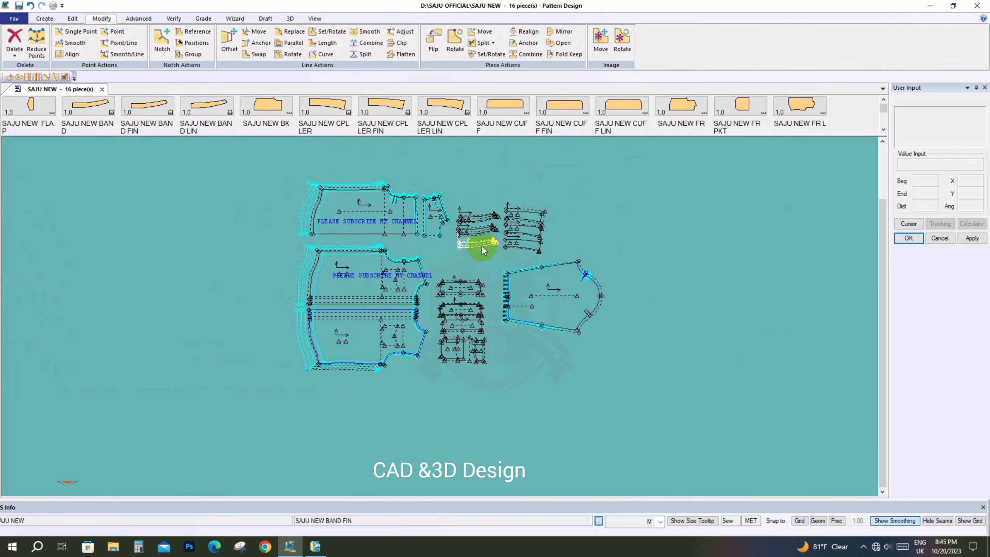
pyautogui.scroll(-1, 668, 226)
pyautogui.scroll(2, 657, 259)
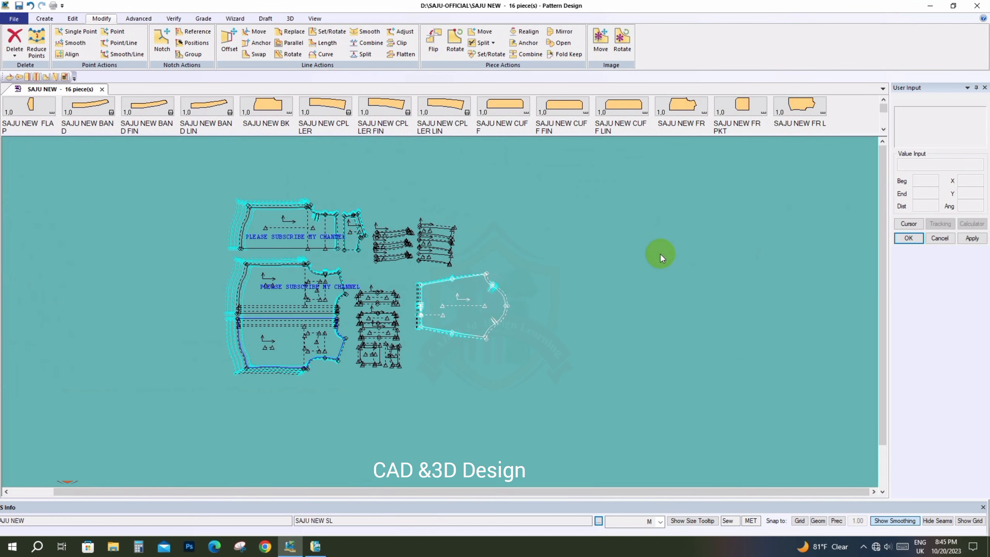